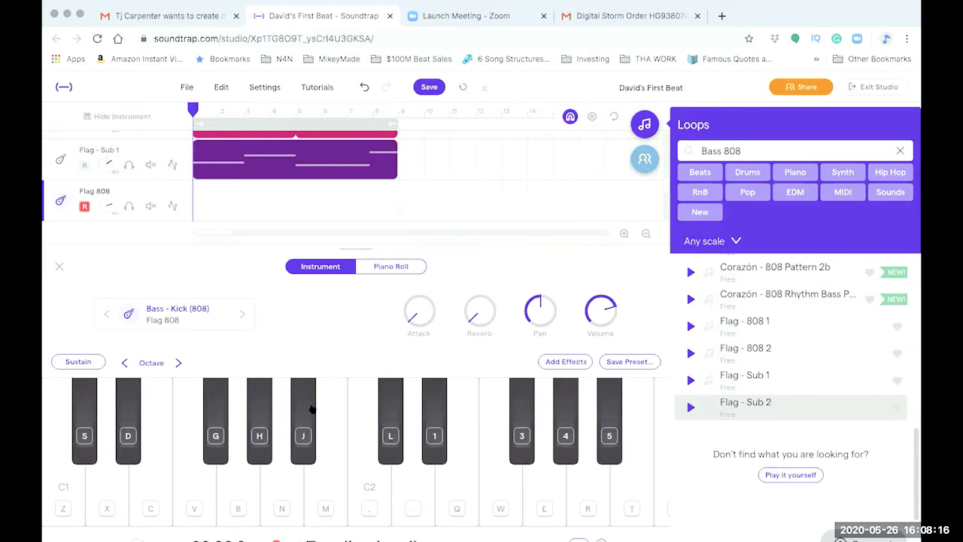
- Audition the Flag 808 bass on the on-screen keyboard, playing low C1 and the white keys from C2 up to B
left_click(64, 485)
left_click(62, 484)
left_click(369, 486)
left_click(363, 487)
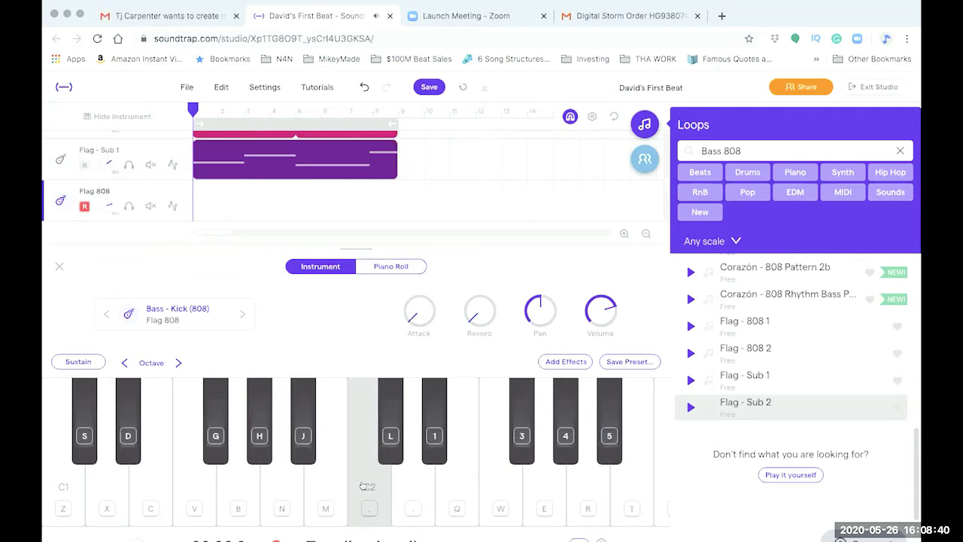
left_click(402, 477)
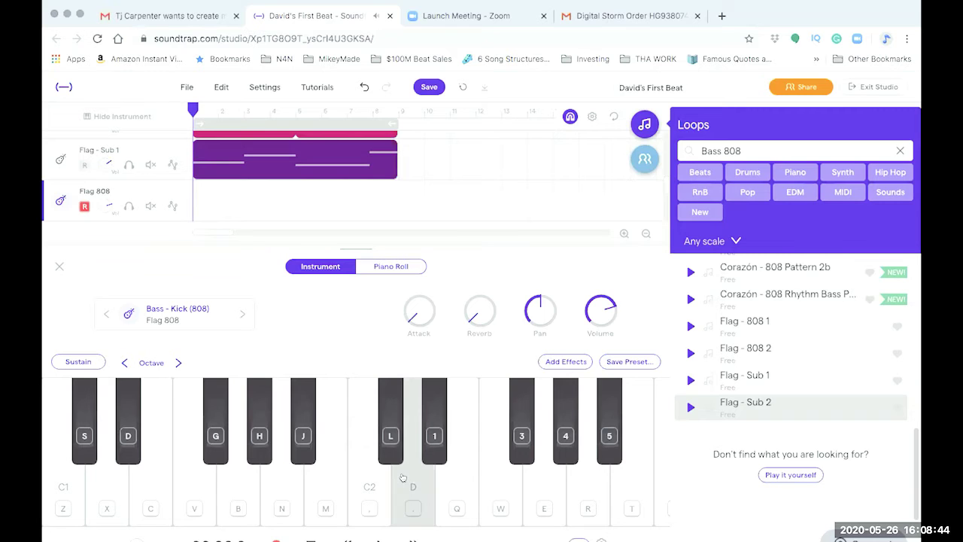
left_click(464, 470)
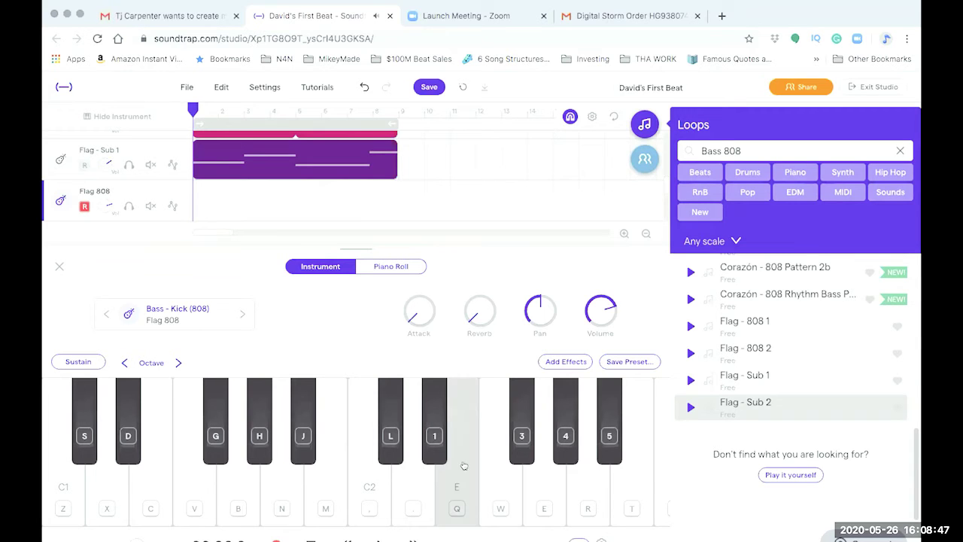
left_click(504, 473)
left_click(533, 474)
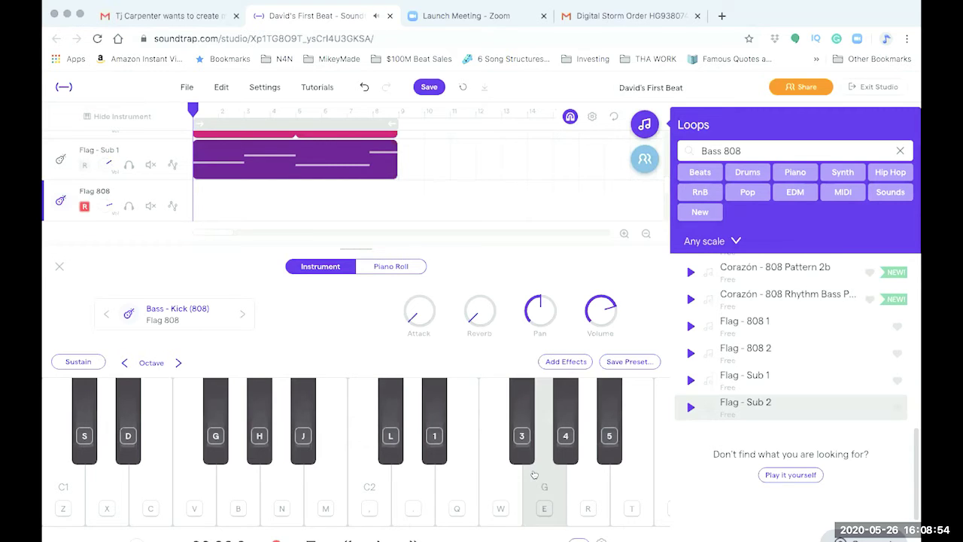
left_click(580, 483)
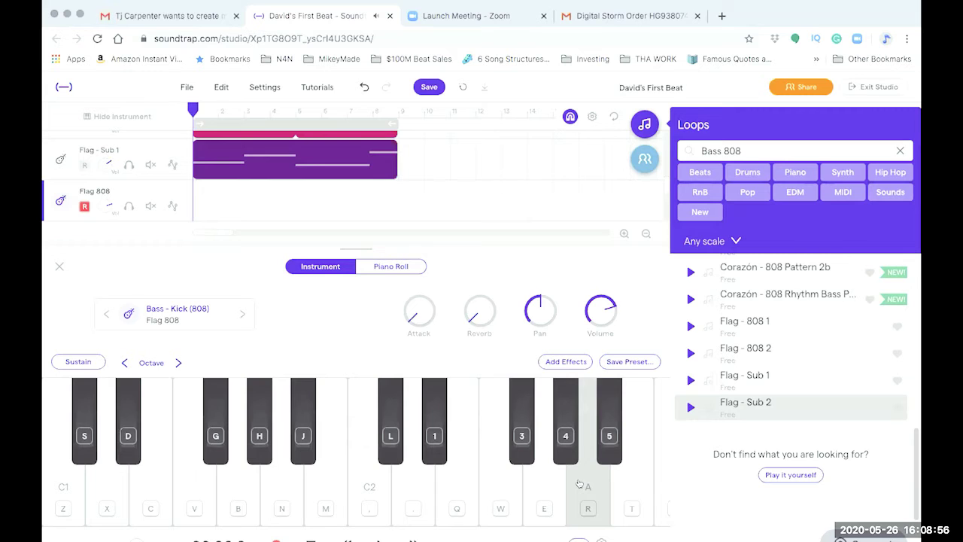
left_click(622, 482)
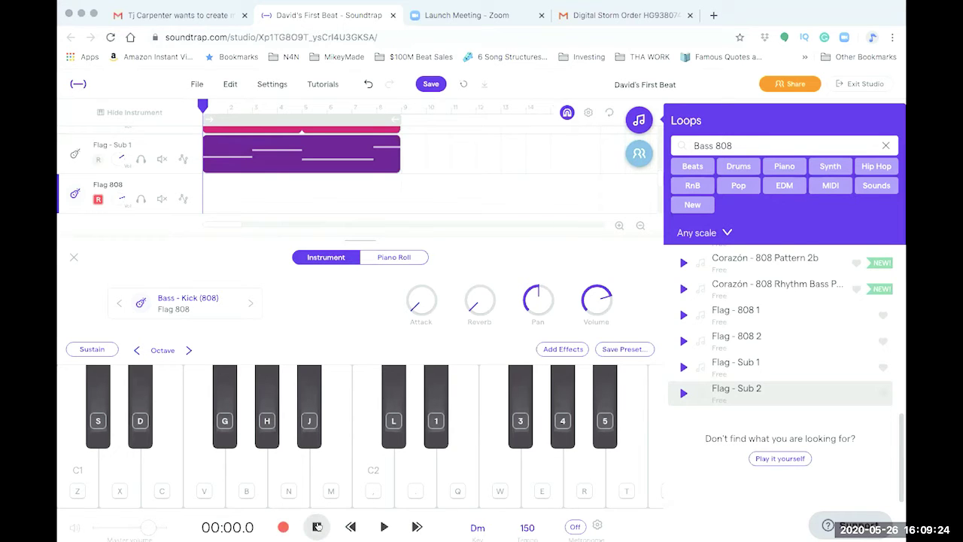
- Play the beat briefly, delete the Flag - Sub 1 region, and sound a low D with that track's Clean Sub instrument
left_click(384, 526)
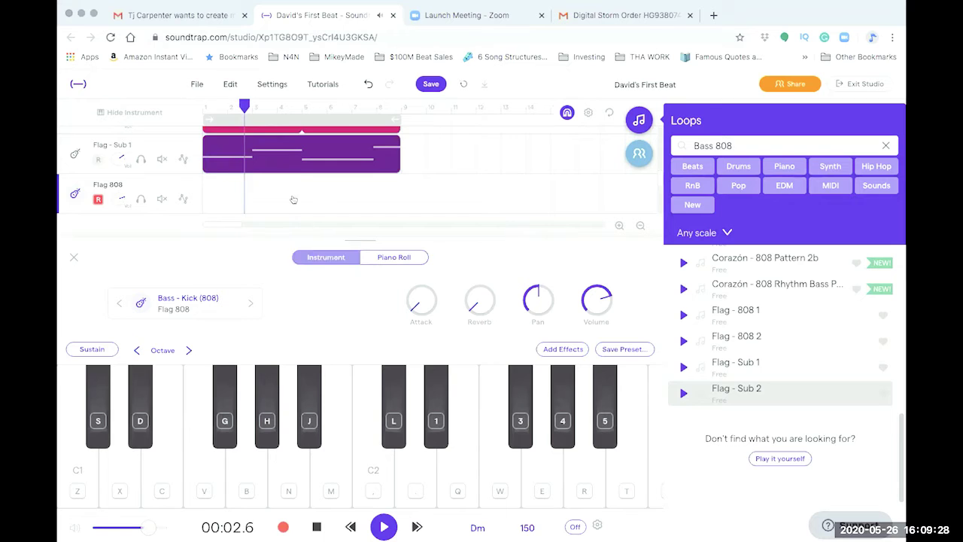
key("space")
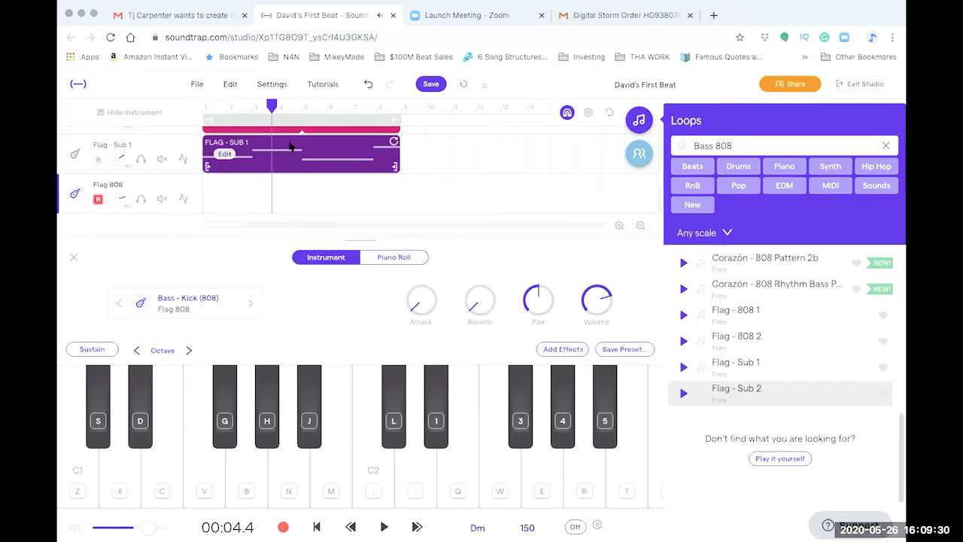
double_click(283, 139)
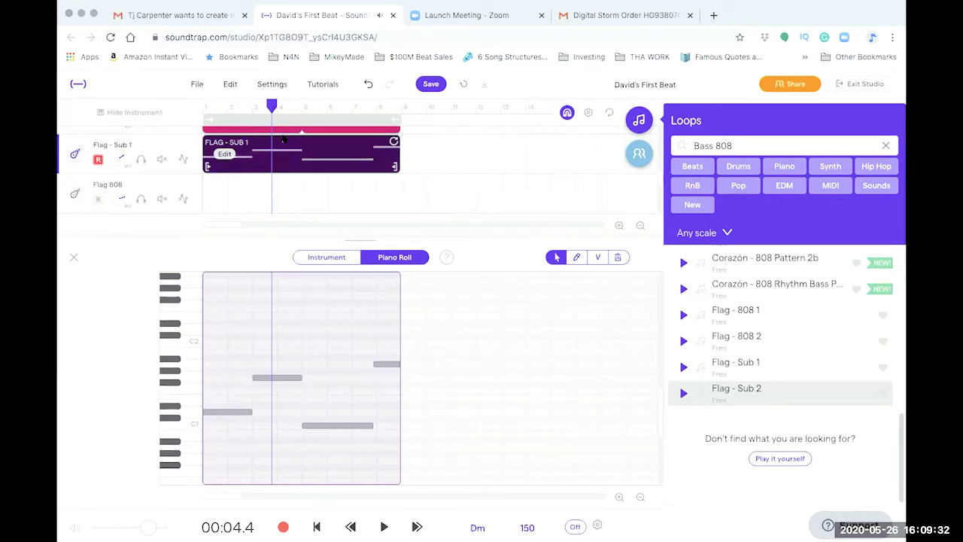
right_click(283, 139)
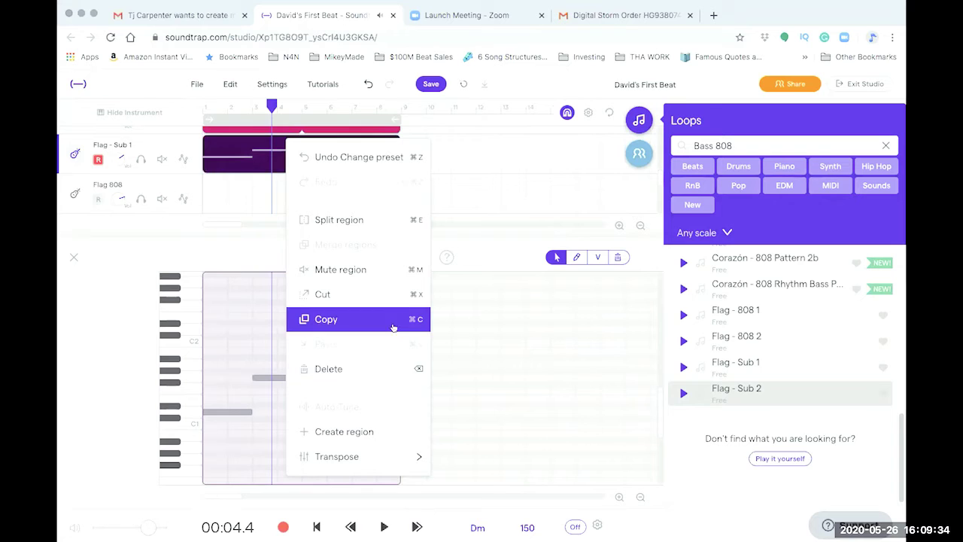
left_click(392, 369)
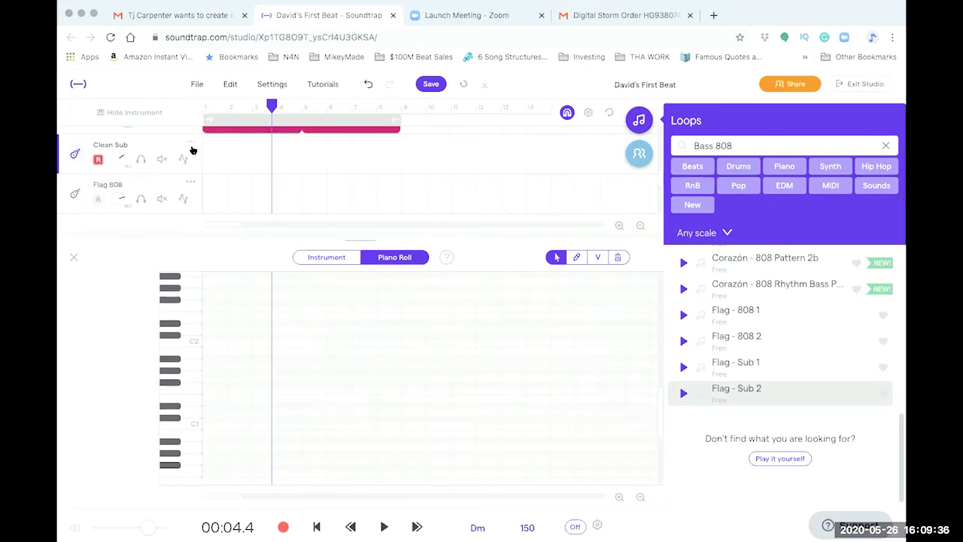
left_click(305, 259)
left_click(125, 455)
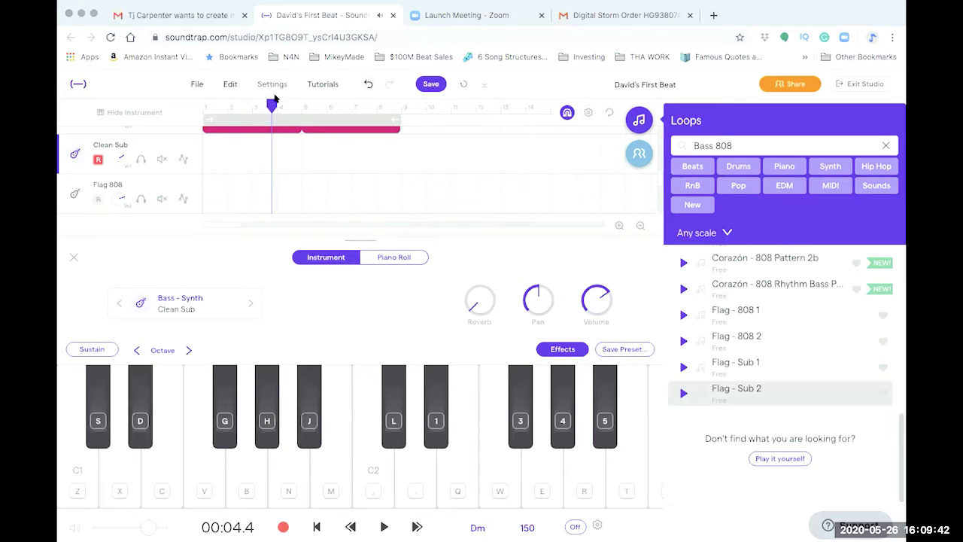
- Delete the Bass - 808 2 and Flag - 808 1 tracks from the project
scroll(264, 186, "up", 2)
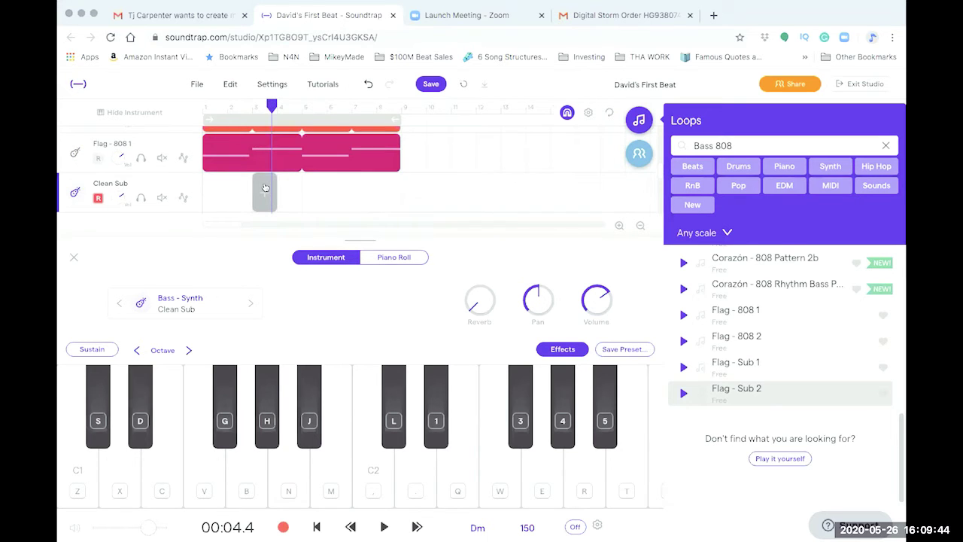
scroll(264, 187, "up", 2)
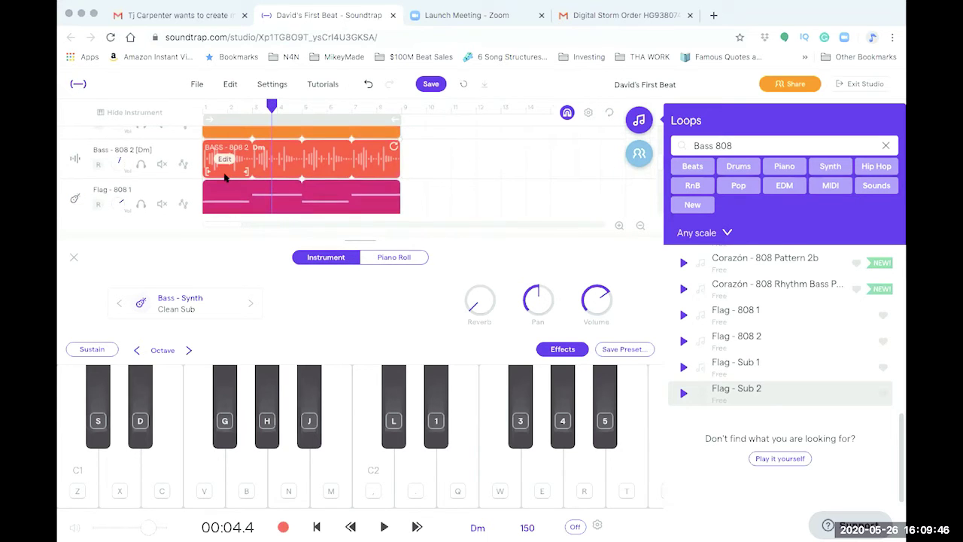
left_click(191, 154)
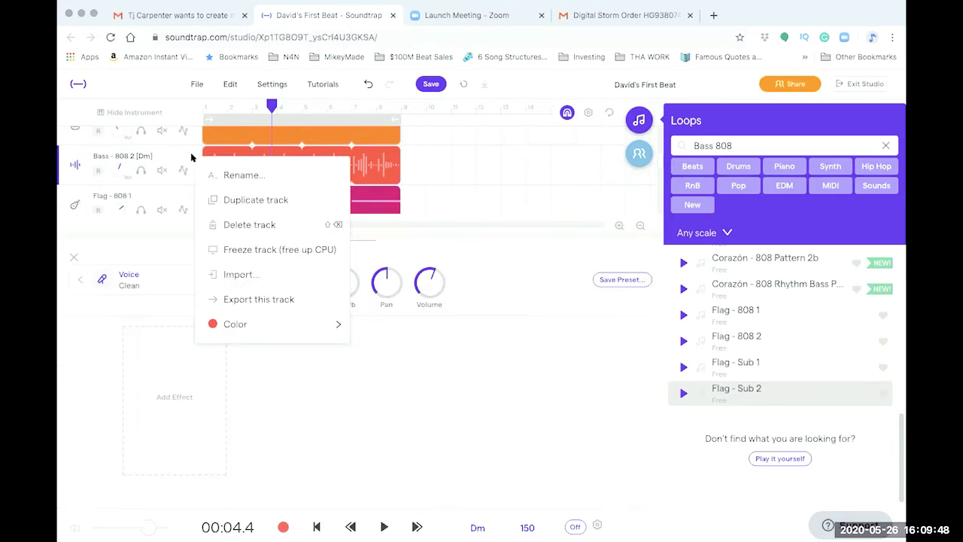
left_click(238, 221)
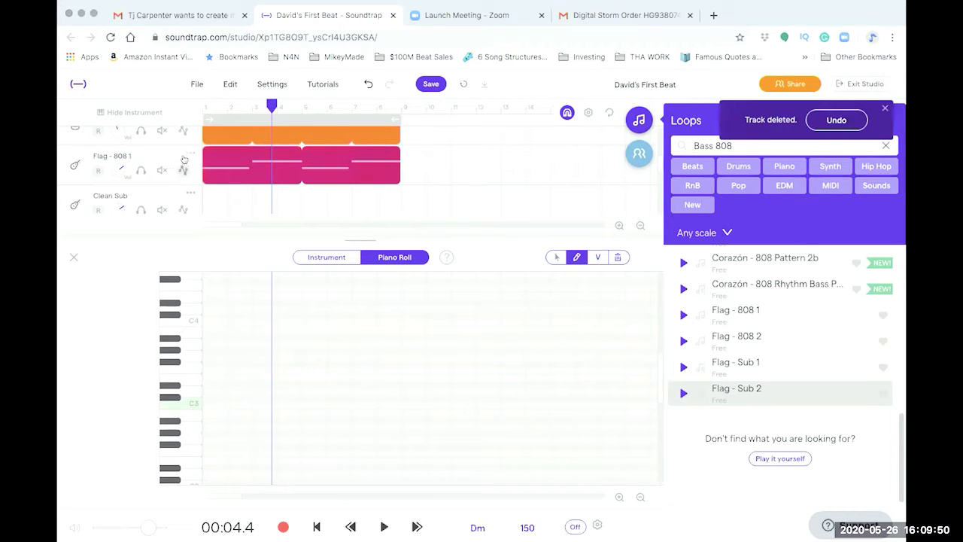
left_click(188, 158)
left_click(214, 225)
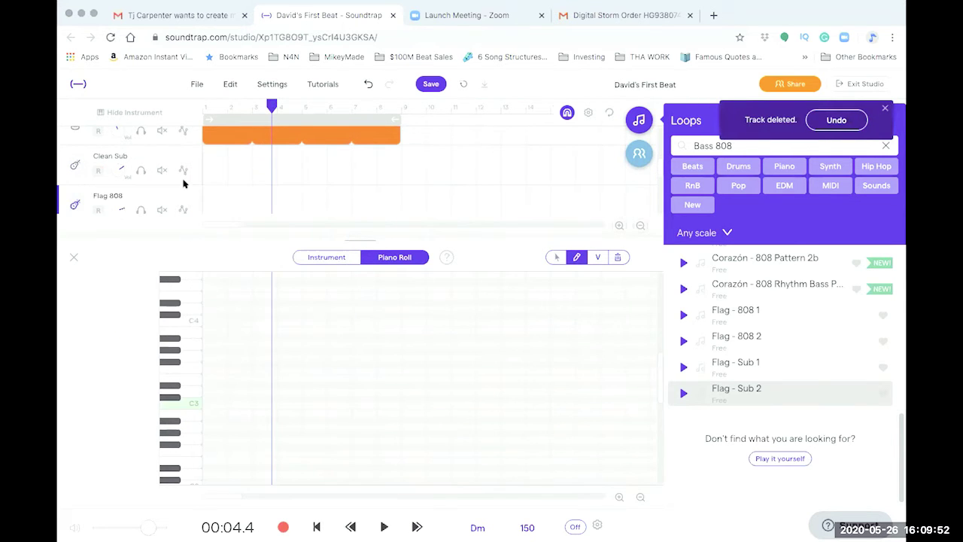
- Listen to the remaining beat from the beginning for a moment and stop playback
scroll(122, 162, "up", 1)
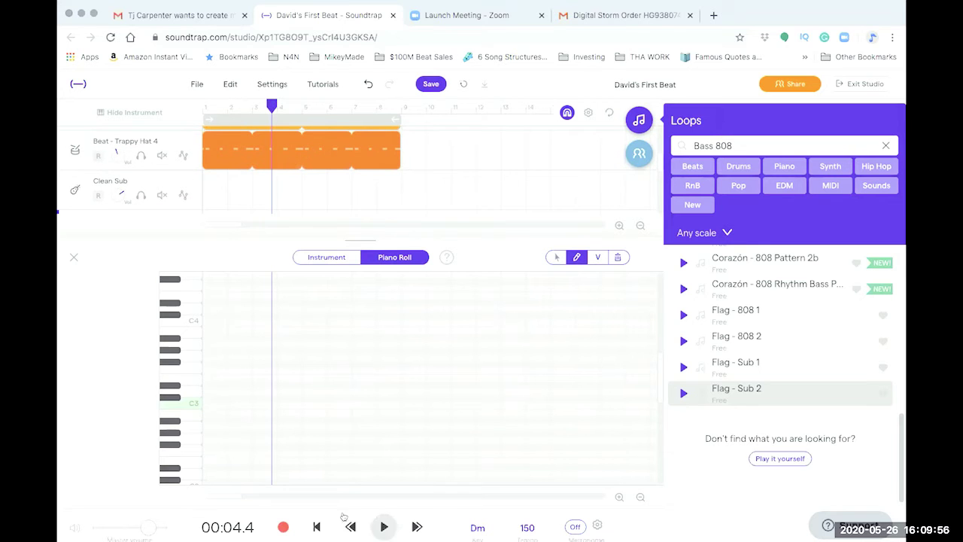
left_click(316, 526)
left_click(384, 527)
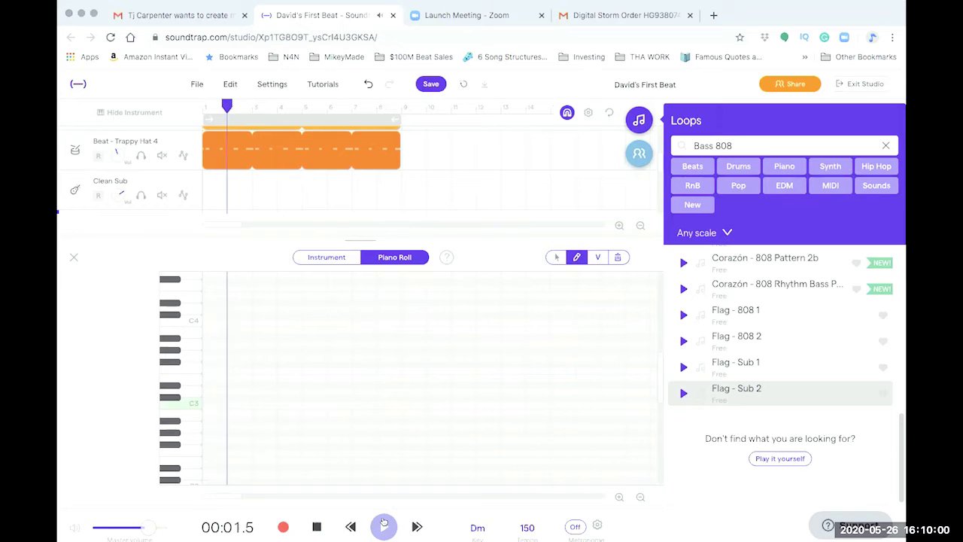
left_click(384, 524)
- Bring up the Flag 808 keyboard and play low D notes with one E along with the beat from its start
left_click(98, 195)
left_click(320, 260)
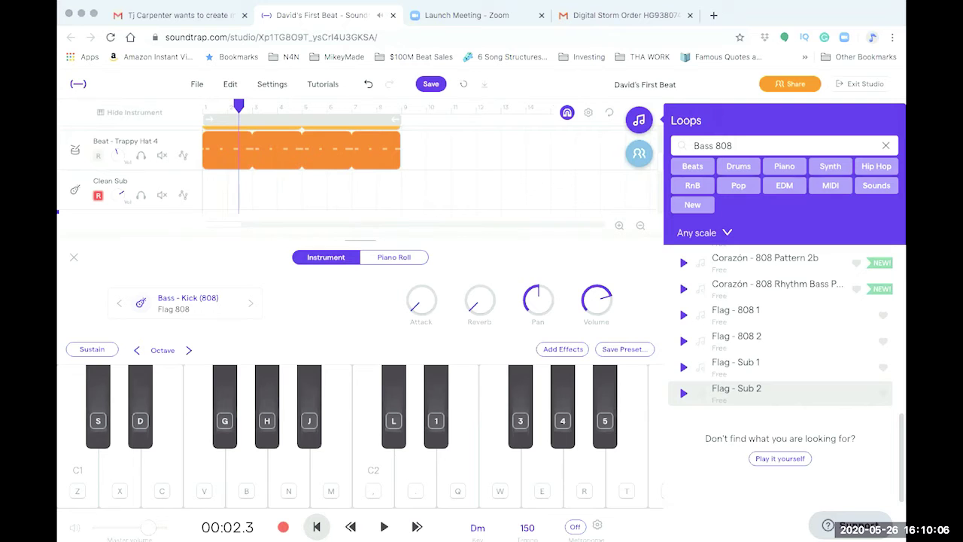
left_click(316, 526)
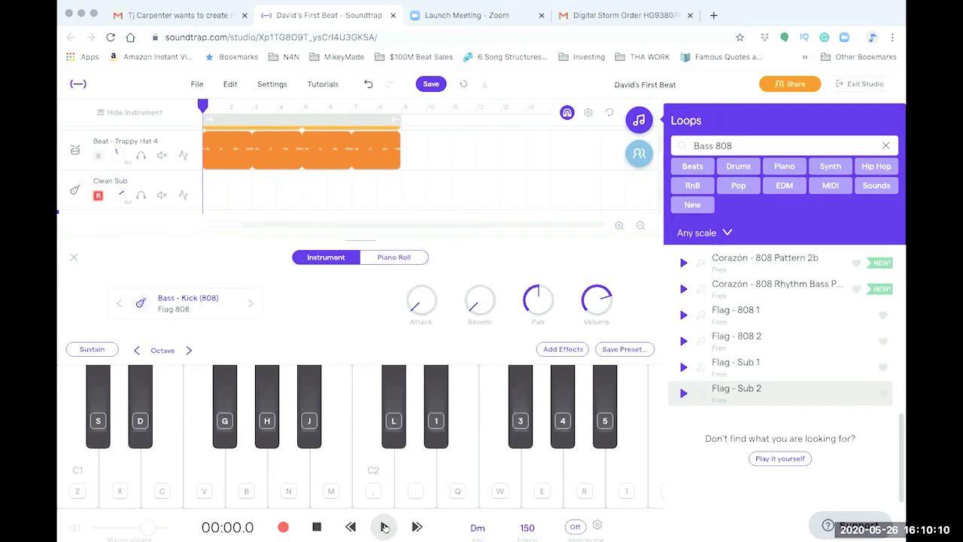
left_click(384, 527)
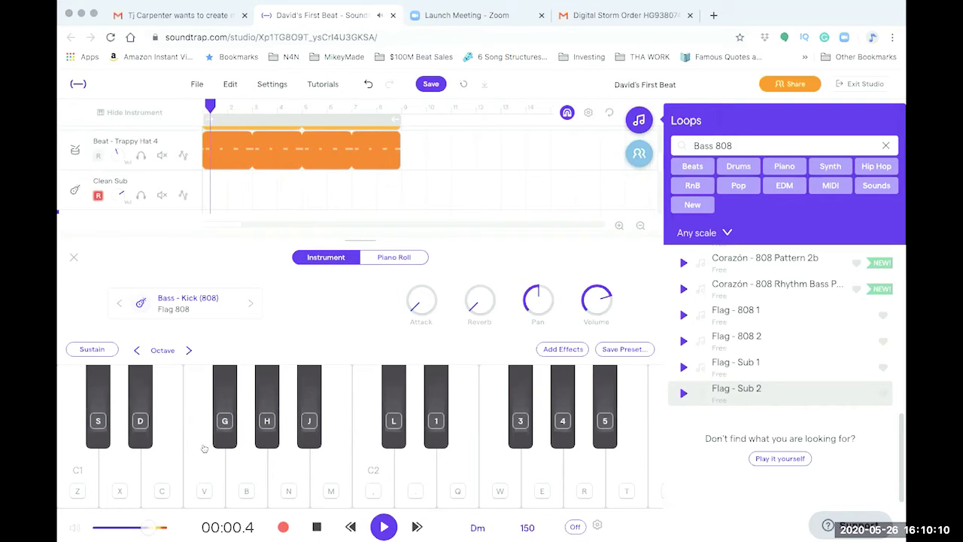
left_click(127, 467)
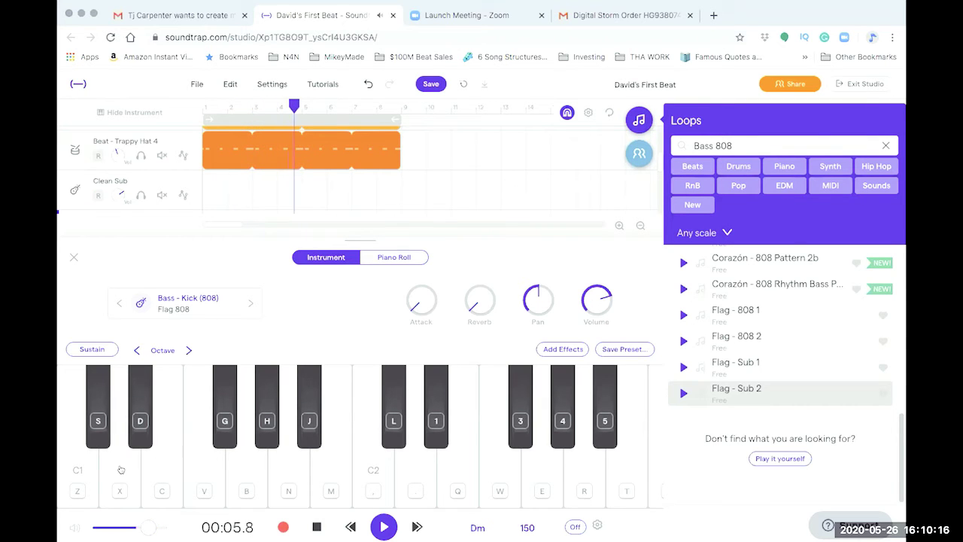
left_click(120, 470)
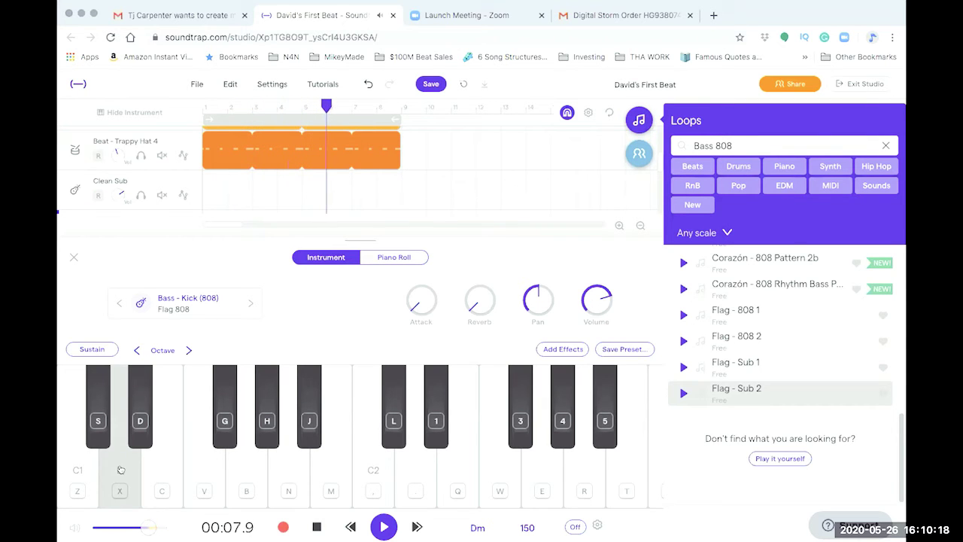
left_click(121, 470)
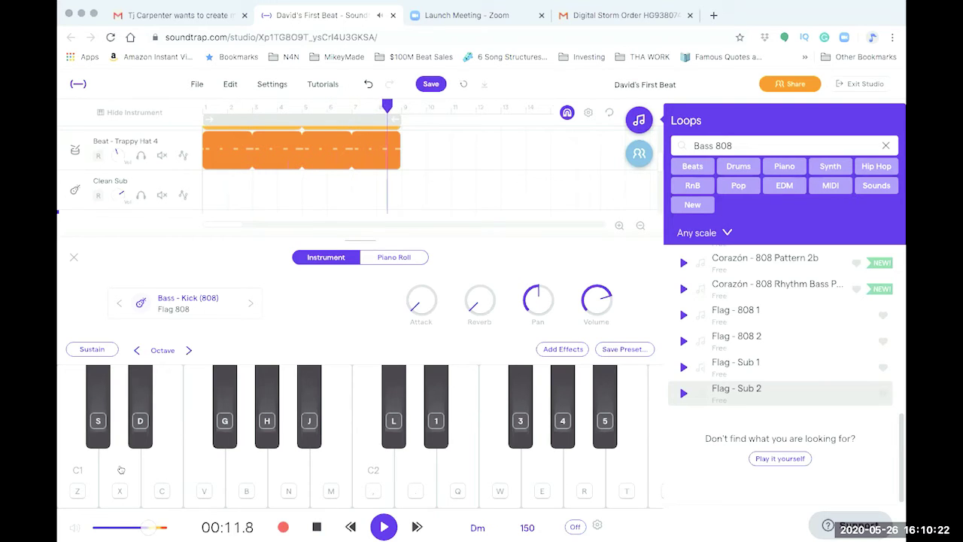
left_click(121, 470)
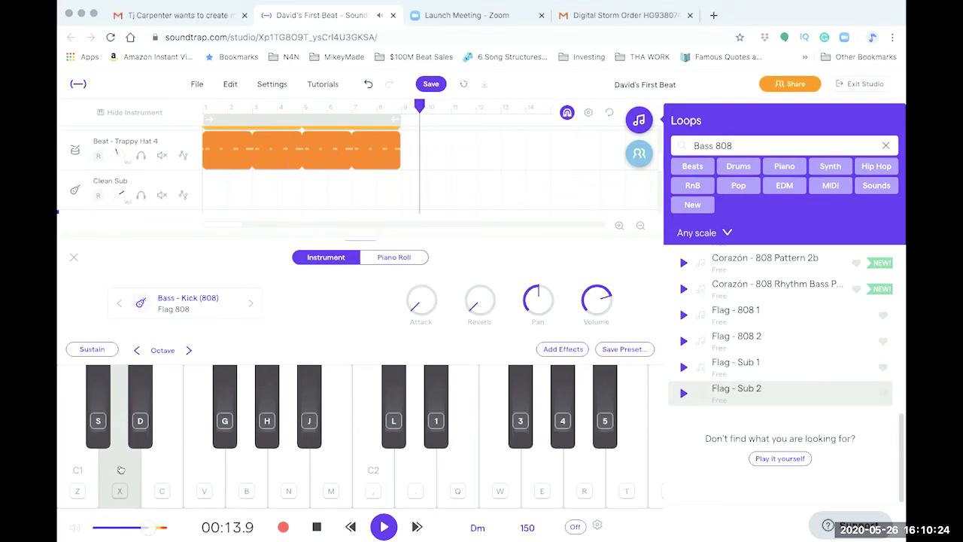
left_click(148, 470)
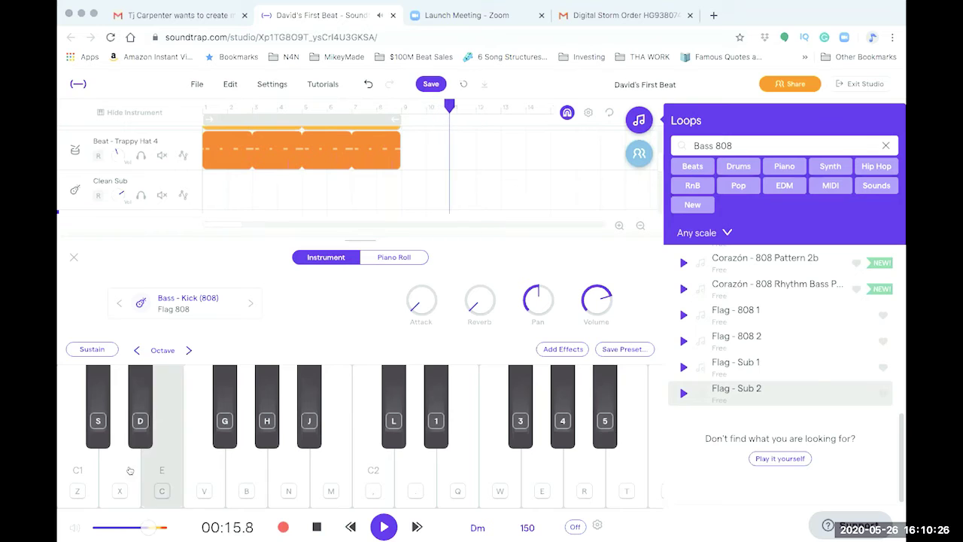
left_click(117, 470)
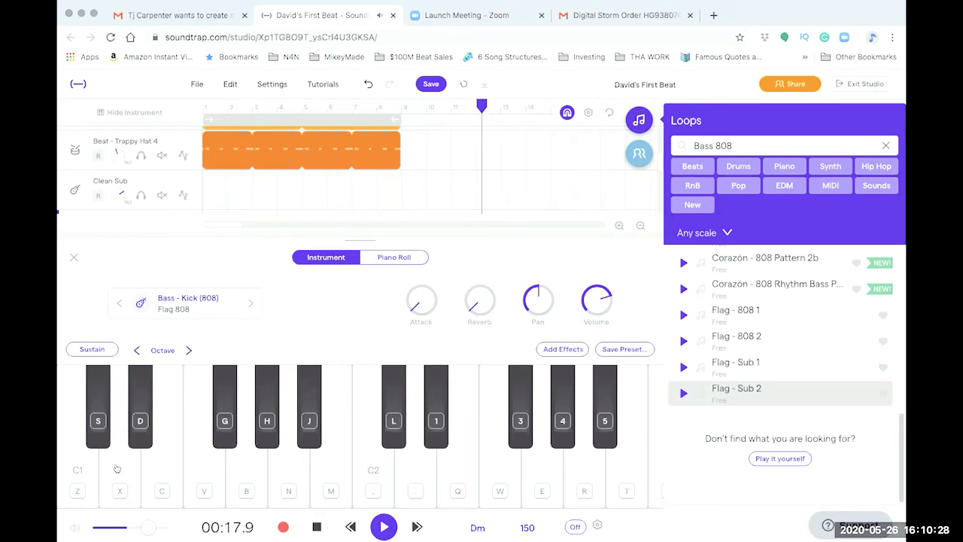
left_click(117, 469)
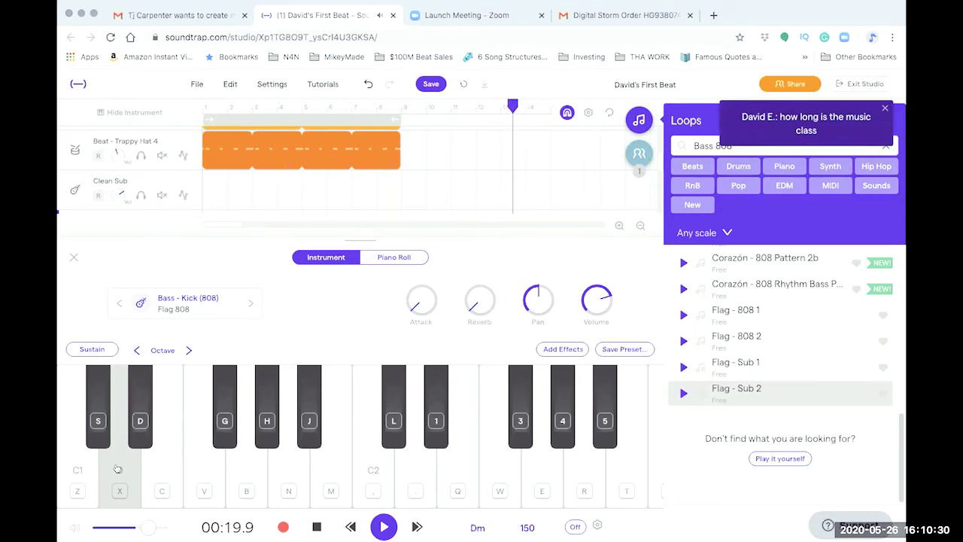
- Restart the beat from the beginning, rehearse the low D bass note over it again, and stop playback
left_click(316, 528)
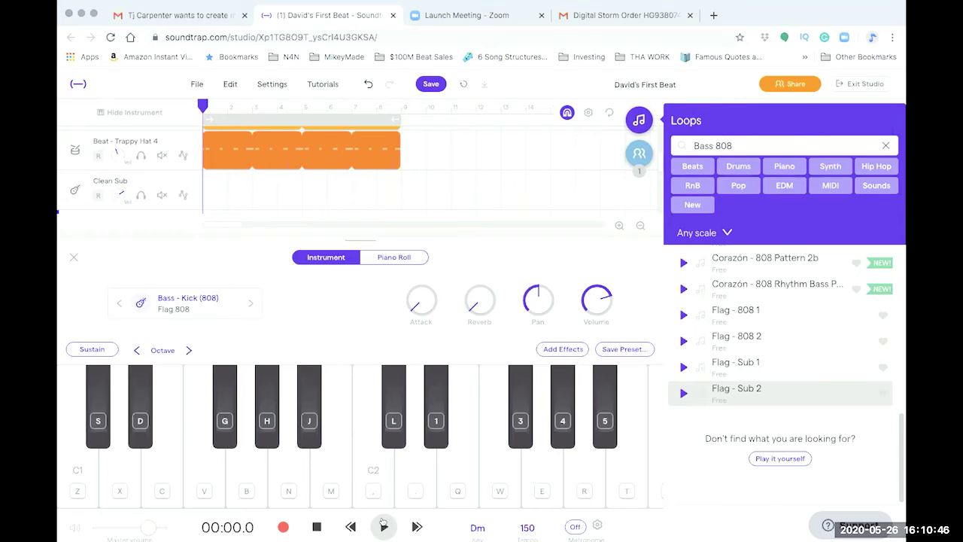
left_click(384, 526)
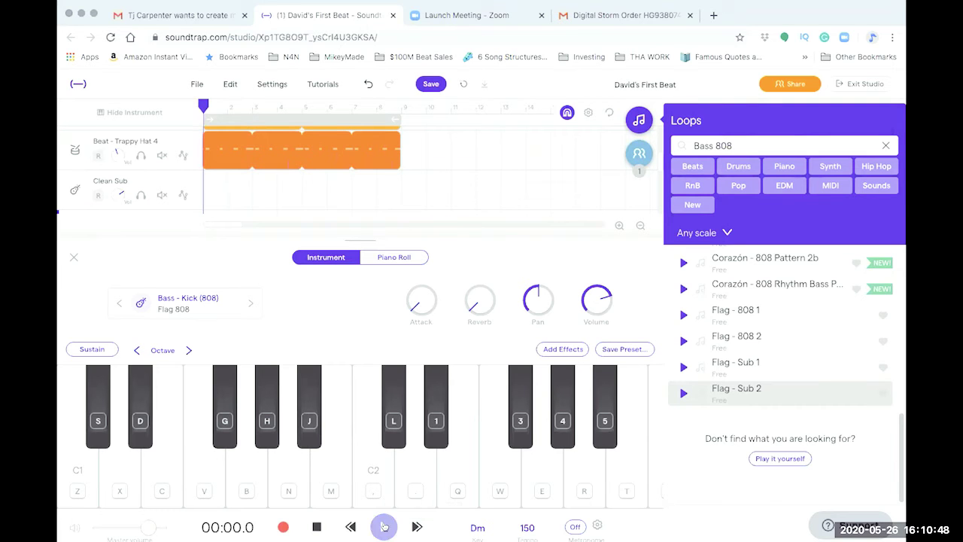
left_click(114, 461)
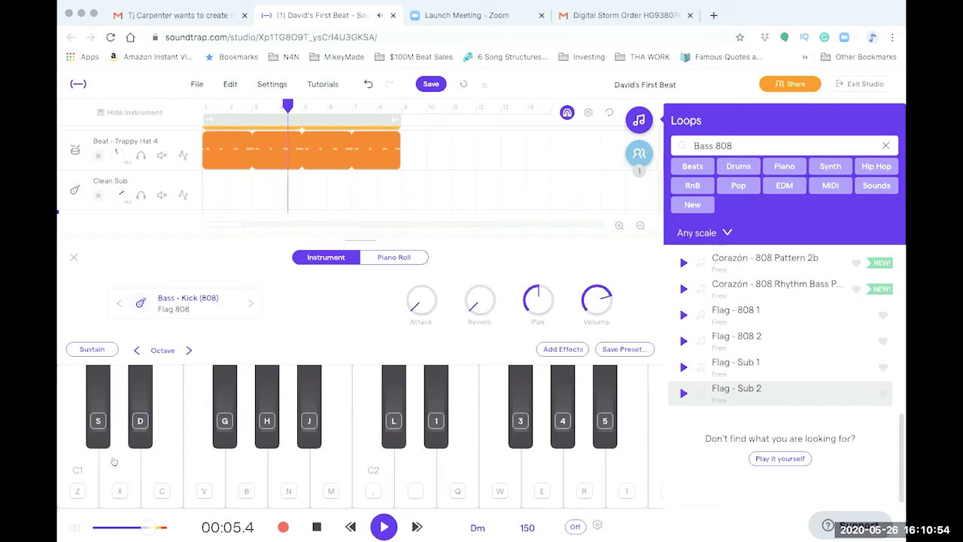
left_click(114, 461)
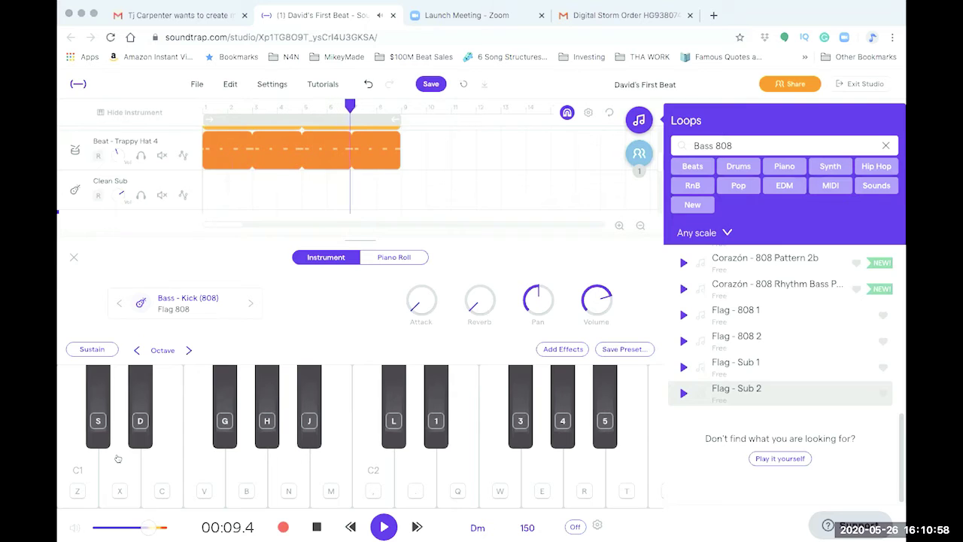
left_click(117, 458)
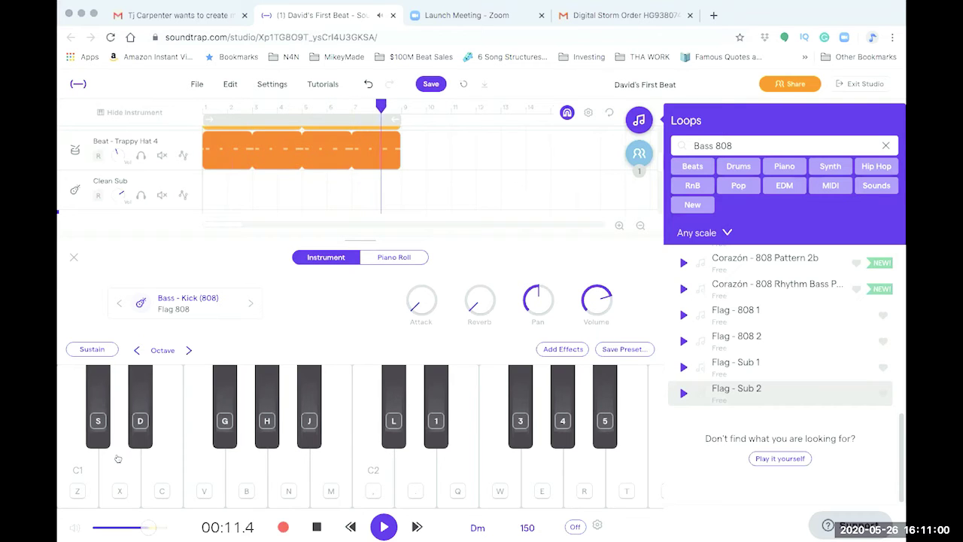
left_click(317, 526)
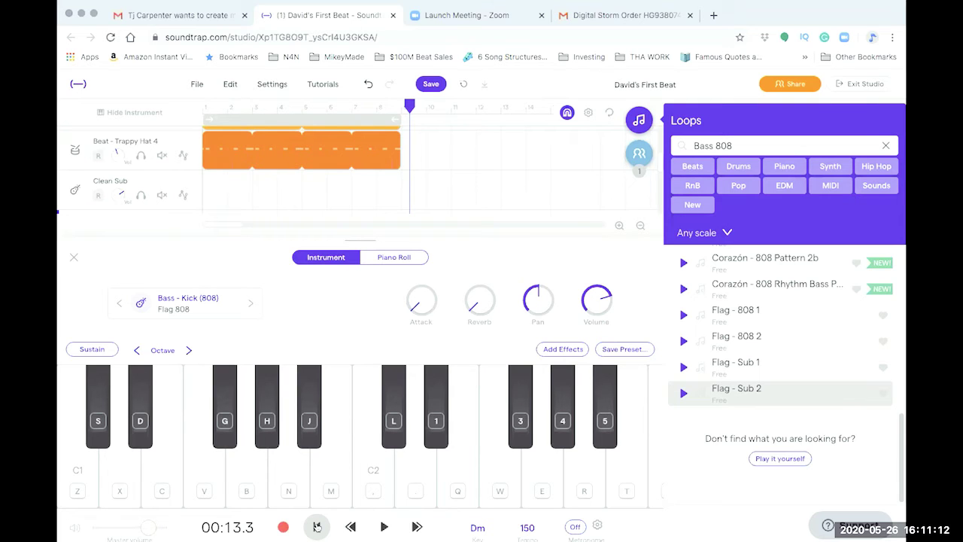
- Sound the low D on the Flag 808, return to the beginning and play the beat through its eight bars before stopping
key("x")
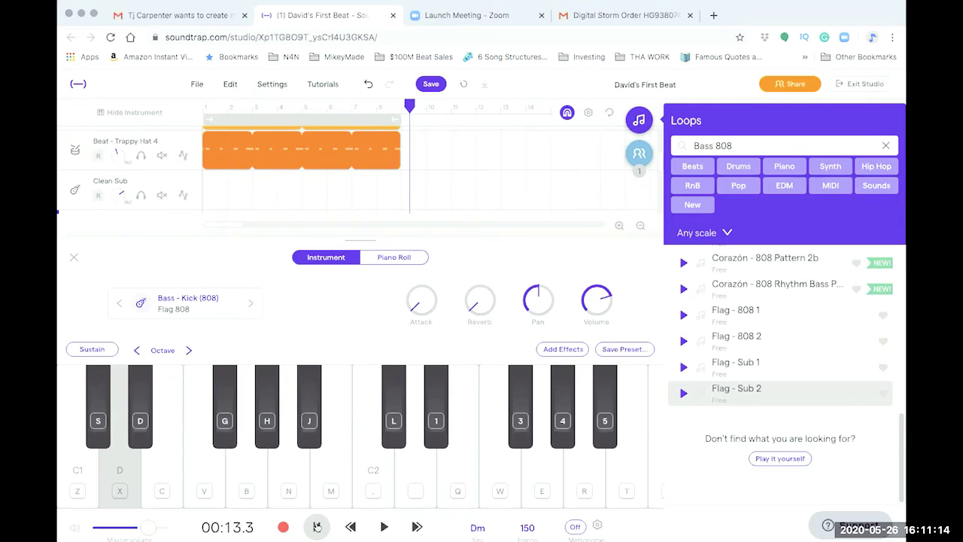
key("x")
key("x")
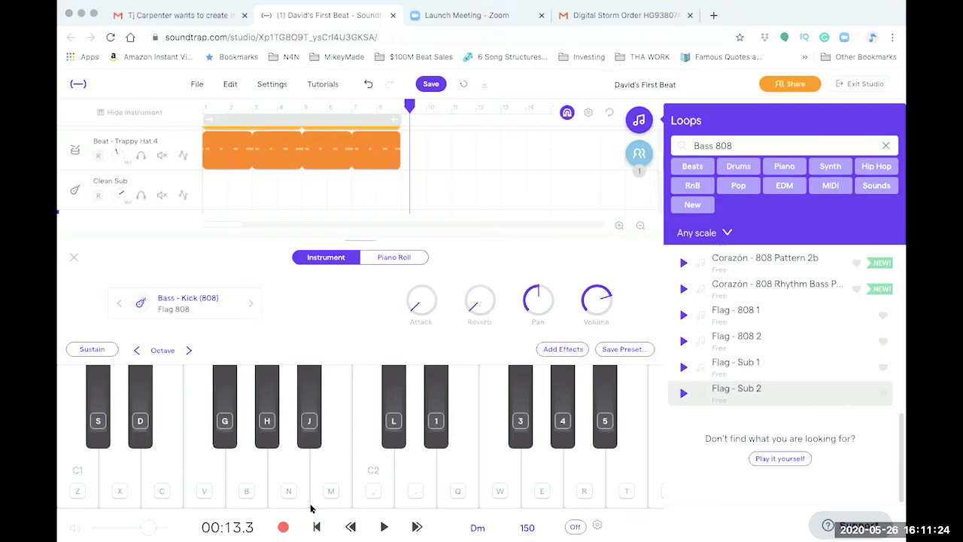
left_click(316, 527)
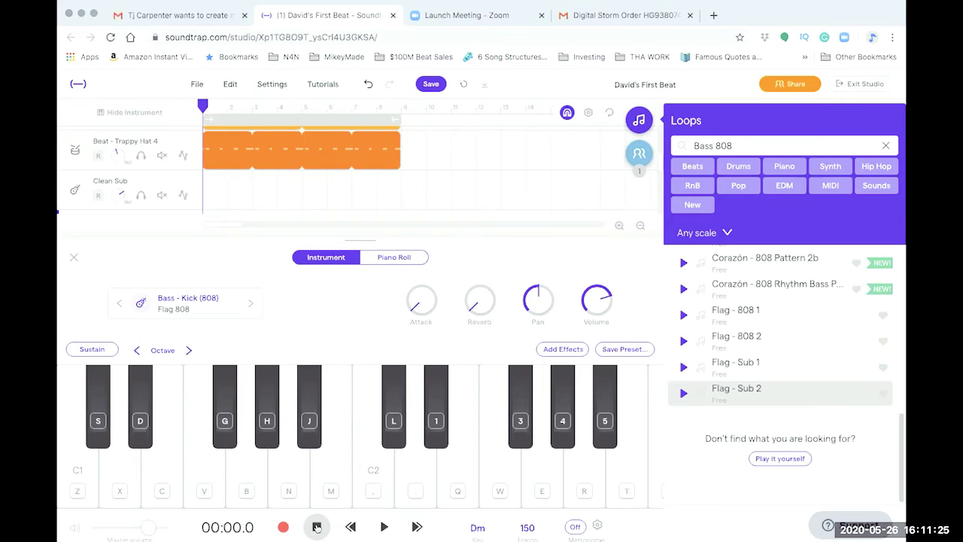
left_click(384, 526)
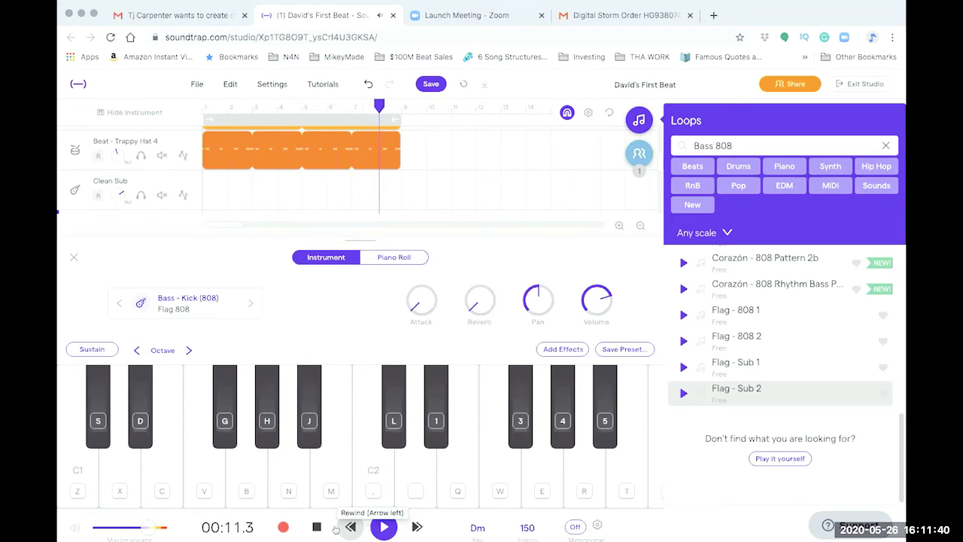
key("space")
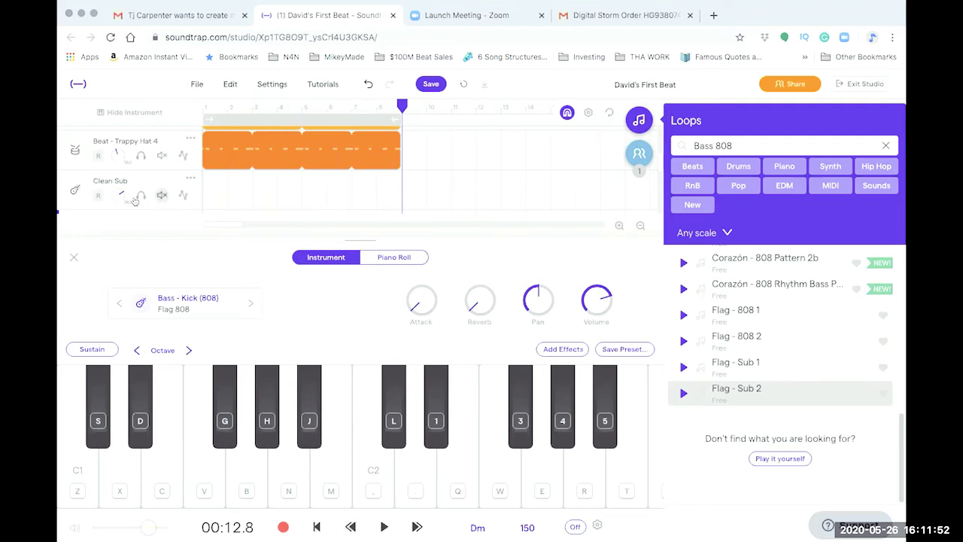
scroll(154, 151, "down", 2)
scroll(150, 140, "up", 3)
scroll(150, 141, "up", 2)
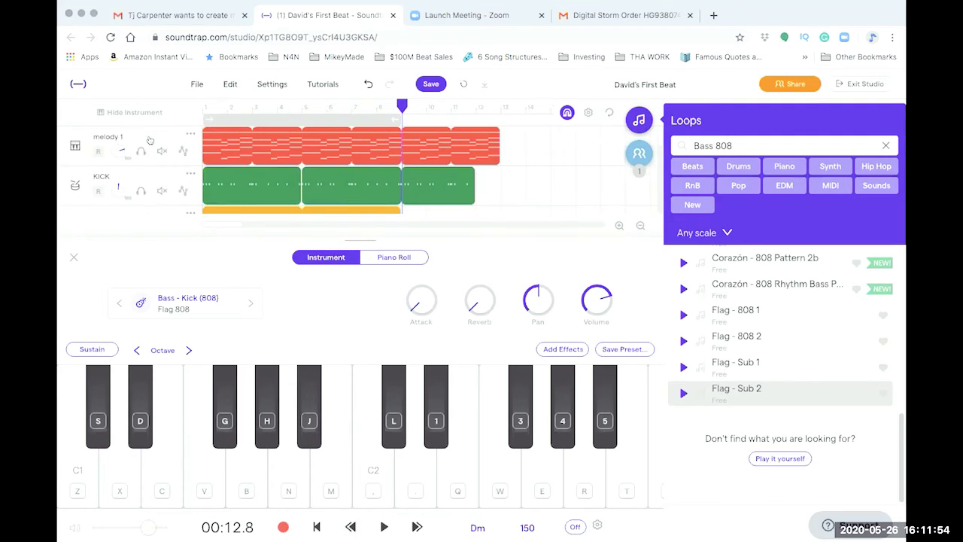
left_click(161, 151)
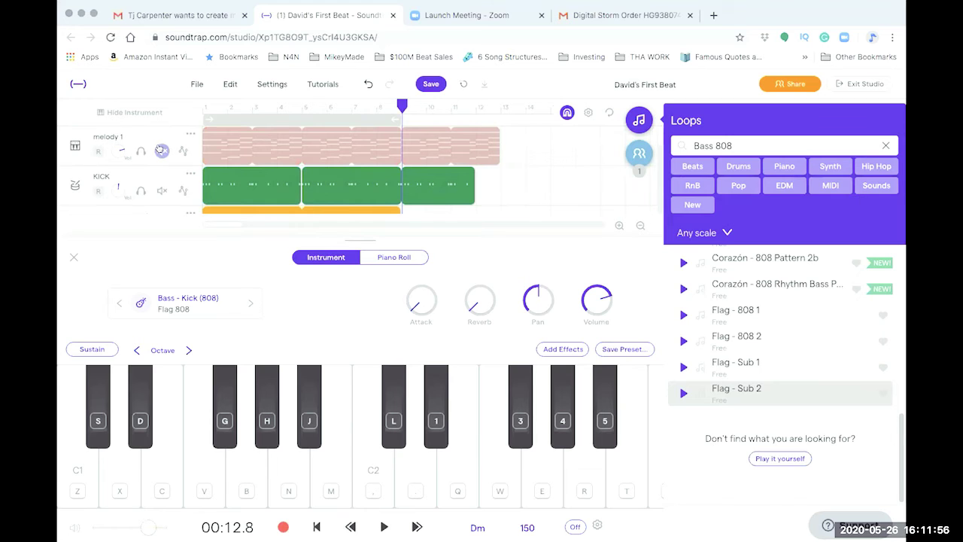
left_click(317, 526)
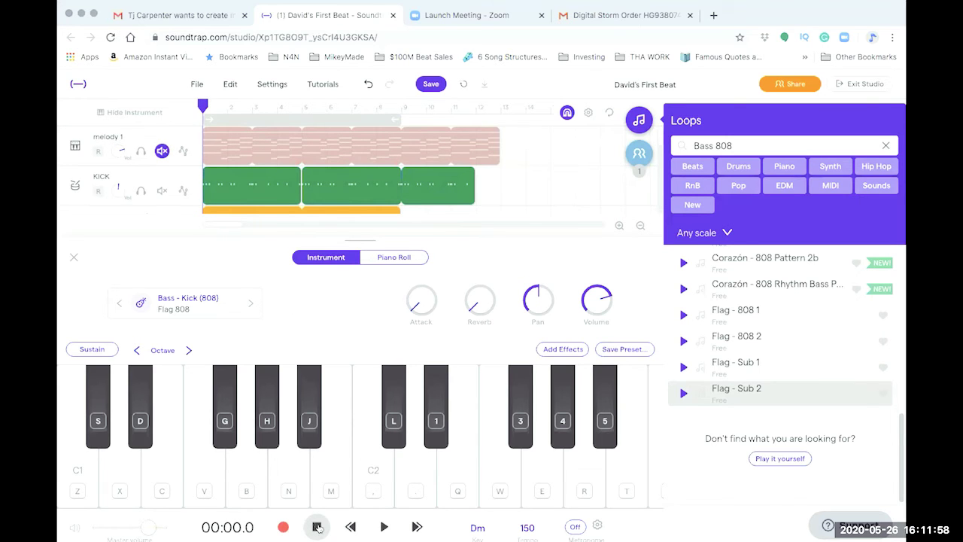
left_click(384, 527)
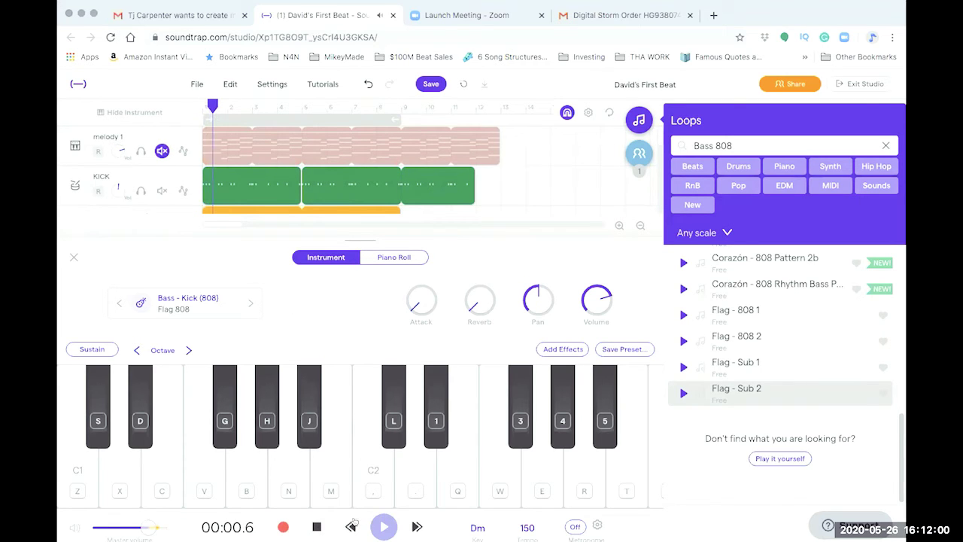
left_click(316, 526)
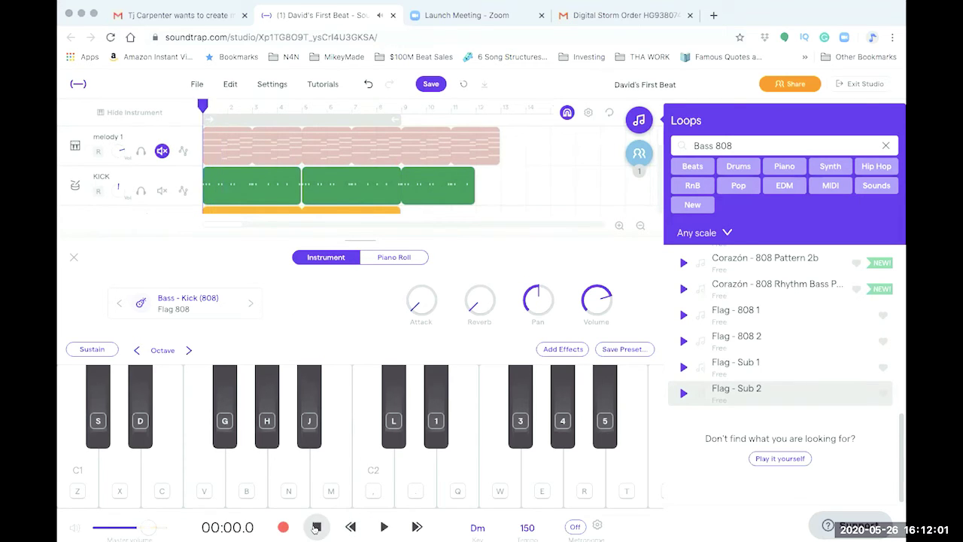
left_click(161, 150)
- Solo the melody 1 track, play it from the beginning and stop near the end of bar 8
left_click(141, 152)
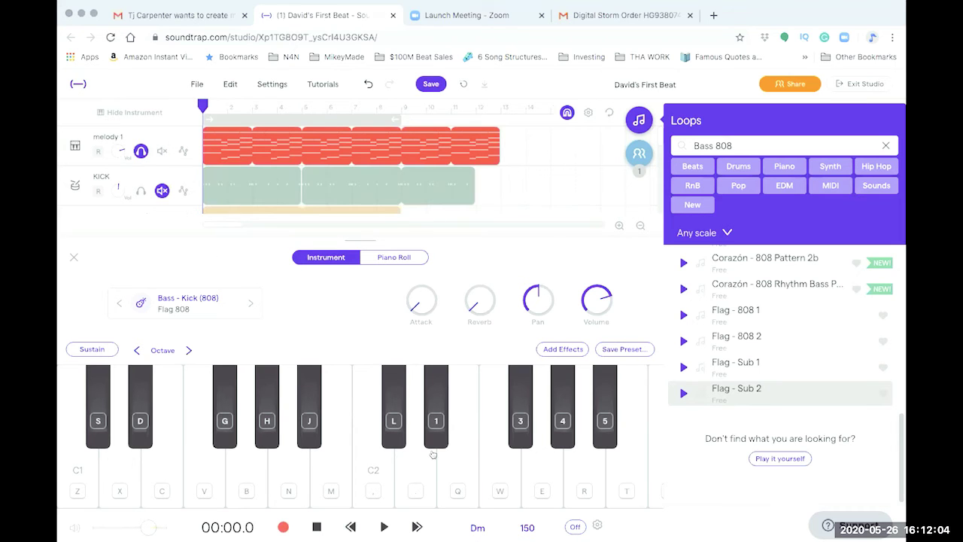
left_click(382, 527)
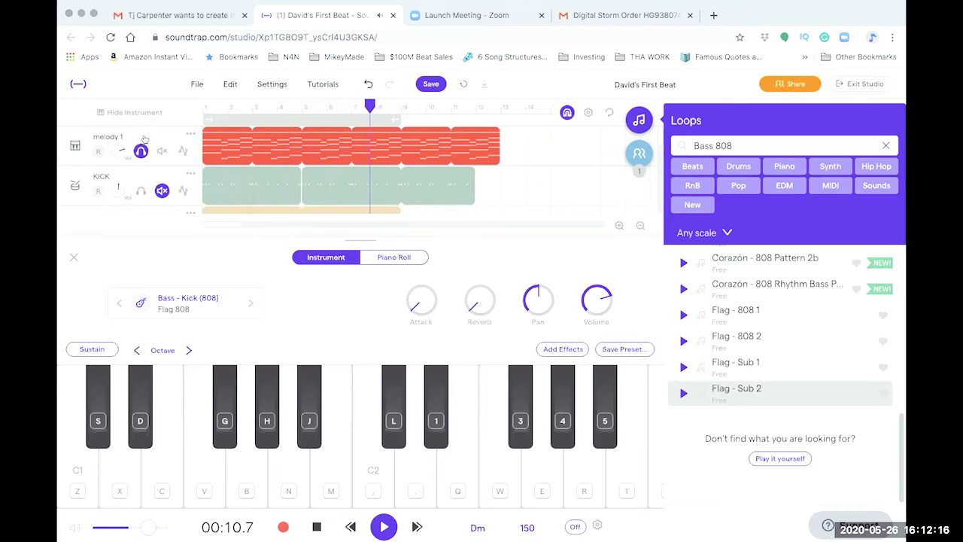
key("space")
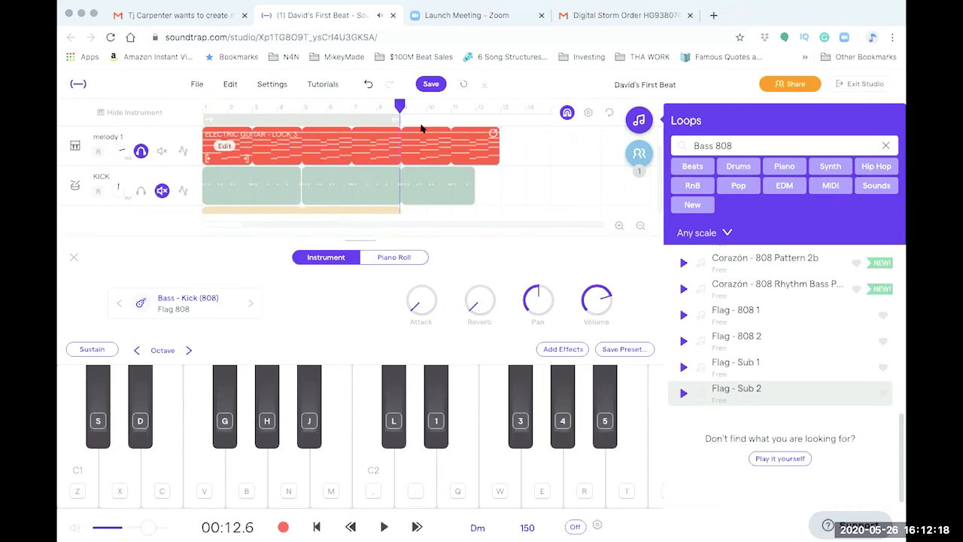
- Turn on looping for the first eight bars and look over the other tracks in the project
left_click(352, 122)
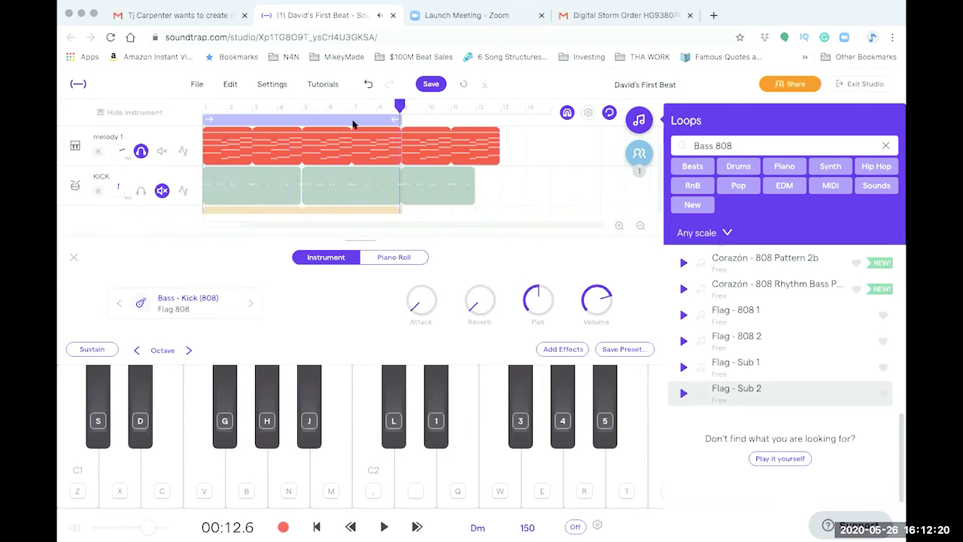
scroll(110, 143, "down", 4)
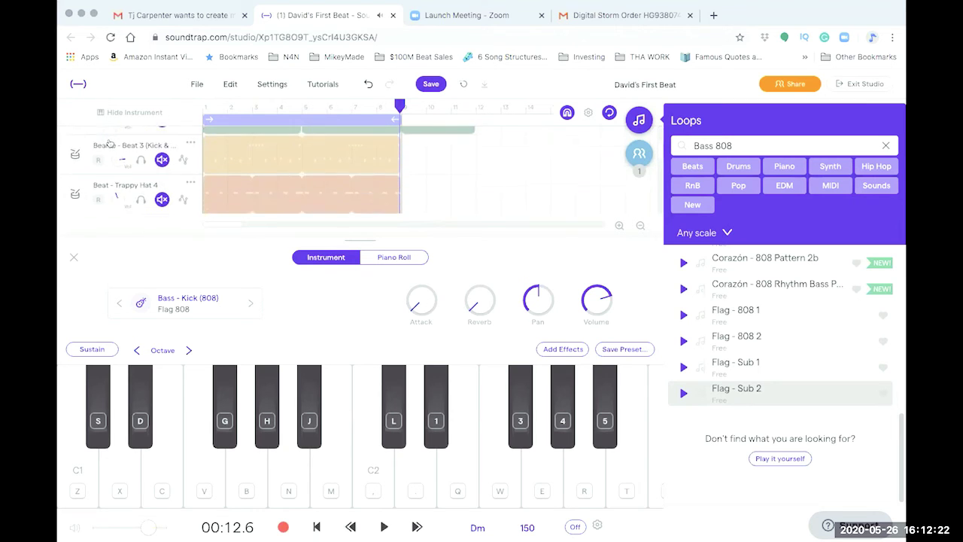
scroll(109, 143, "up", 2)
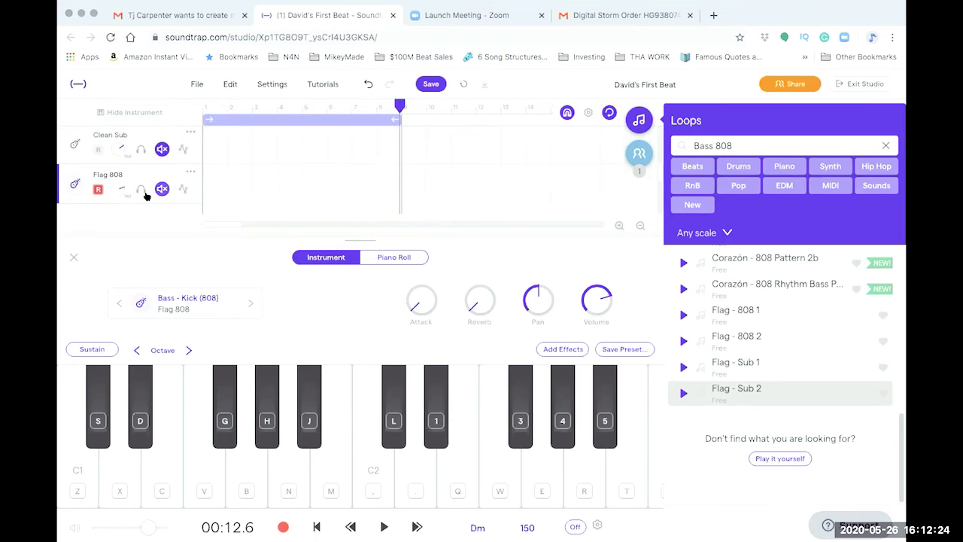
scroll(162, 151, "up", 2)
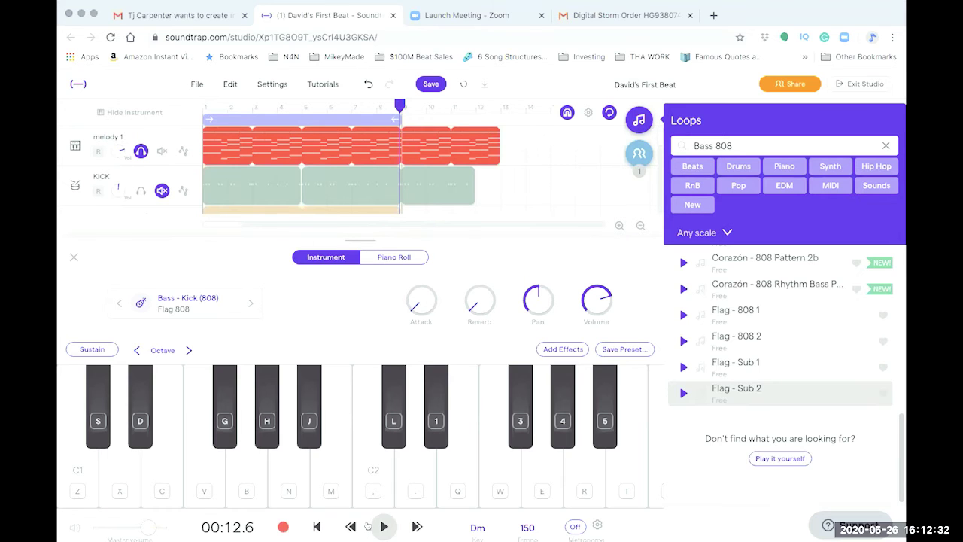
- Try out the low notes D, G and F on the Flag 808, returning to D between them
key("x")
key("x")
key("b")
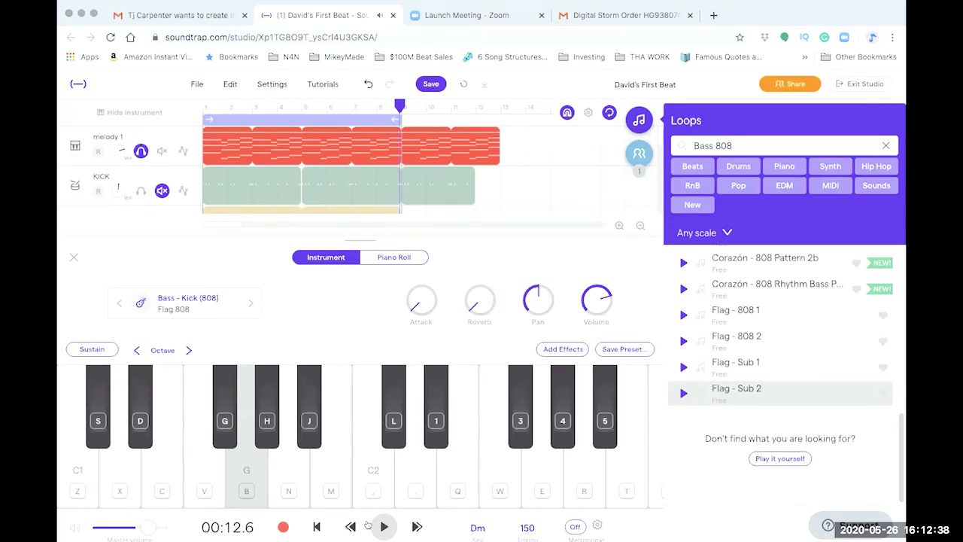
key("x")
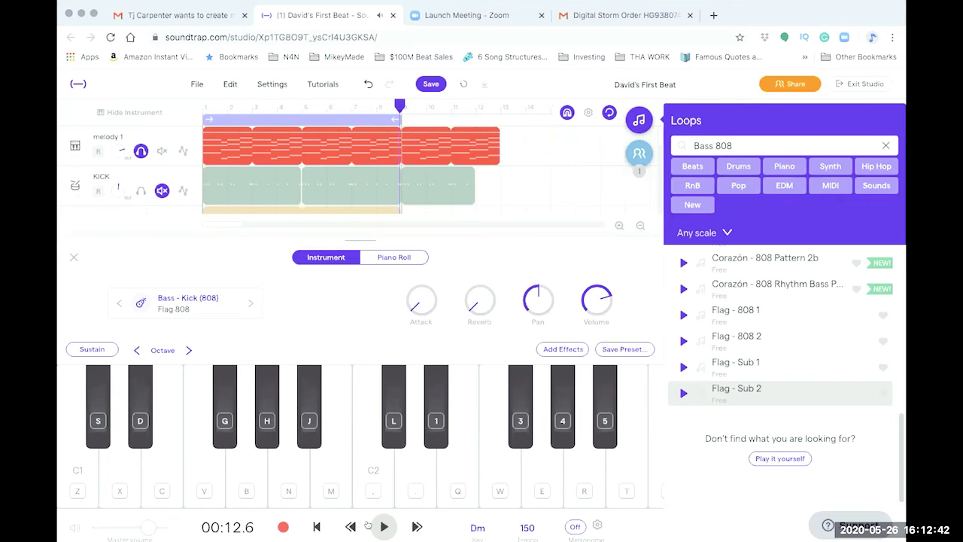
key("v")
key("x")
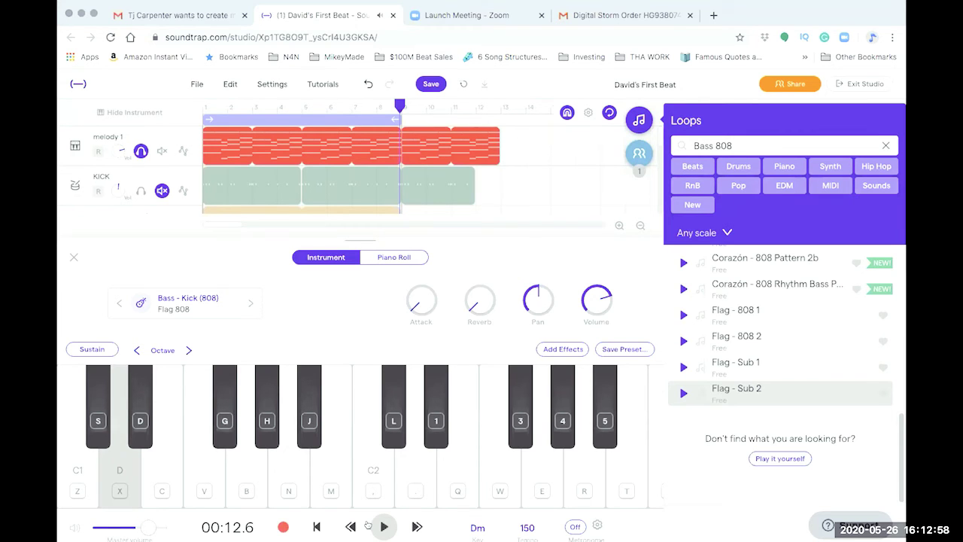
- Audition further Flag 808 bass notes, alternating A# with low E, D and C and ending on D
key("j")
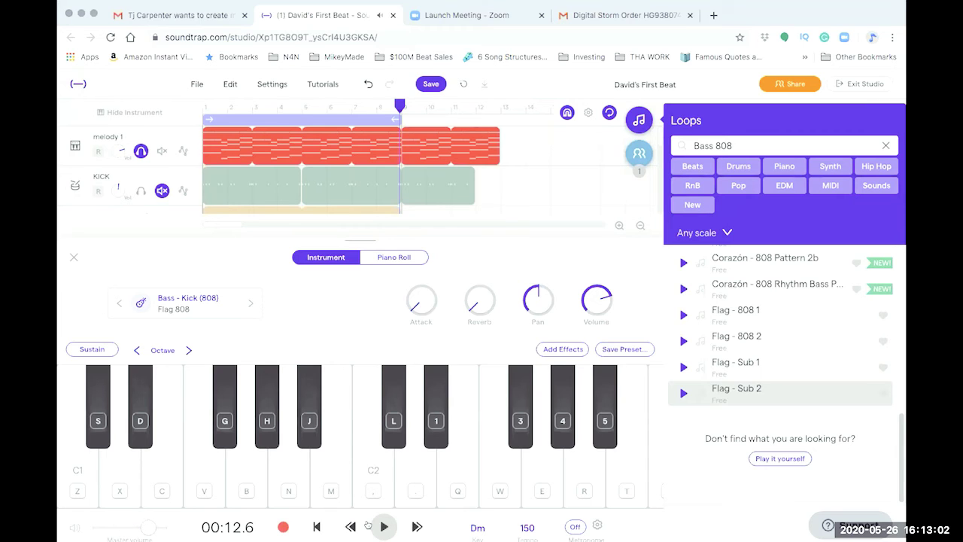
key("j")
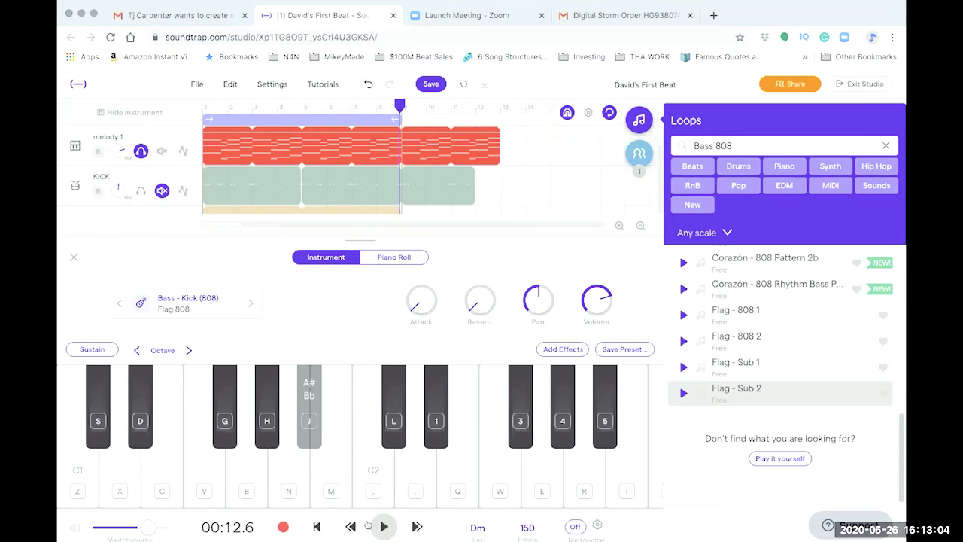
key("c")
key("j")
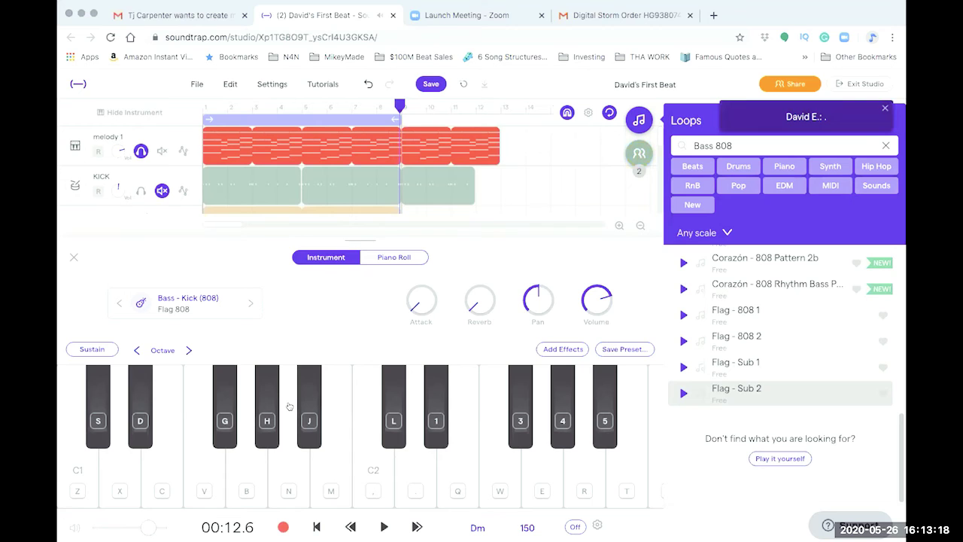
key("x")
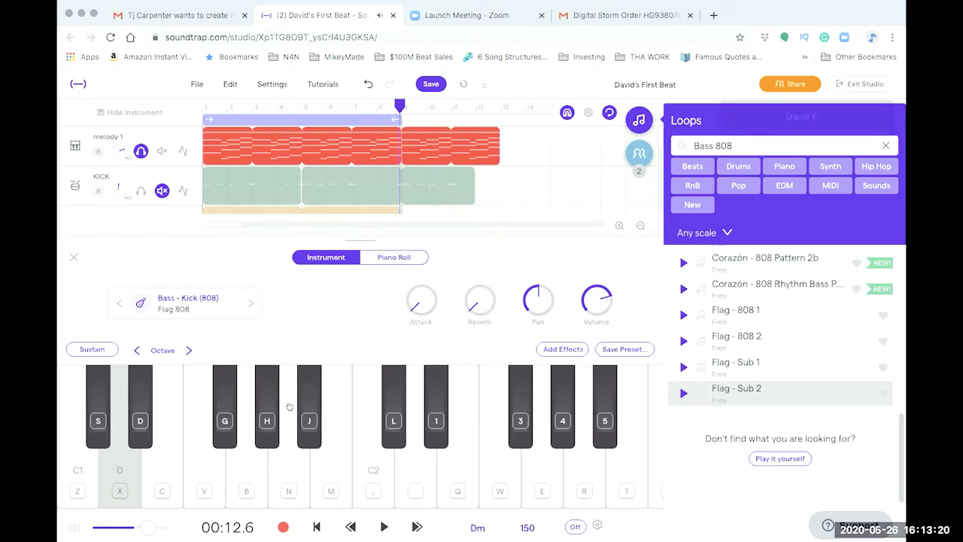
key("j")
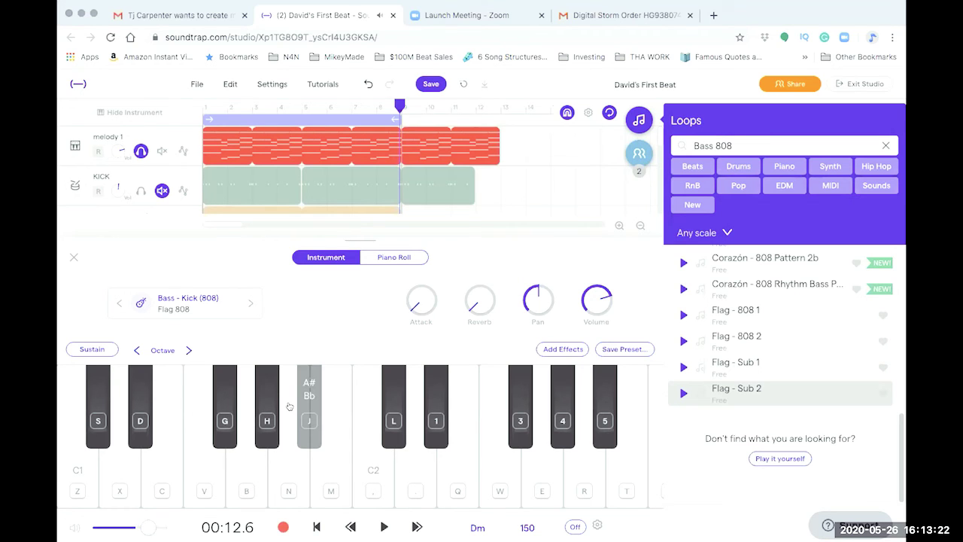
key("z")
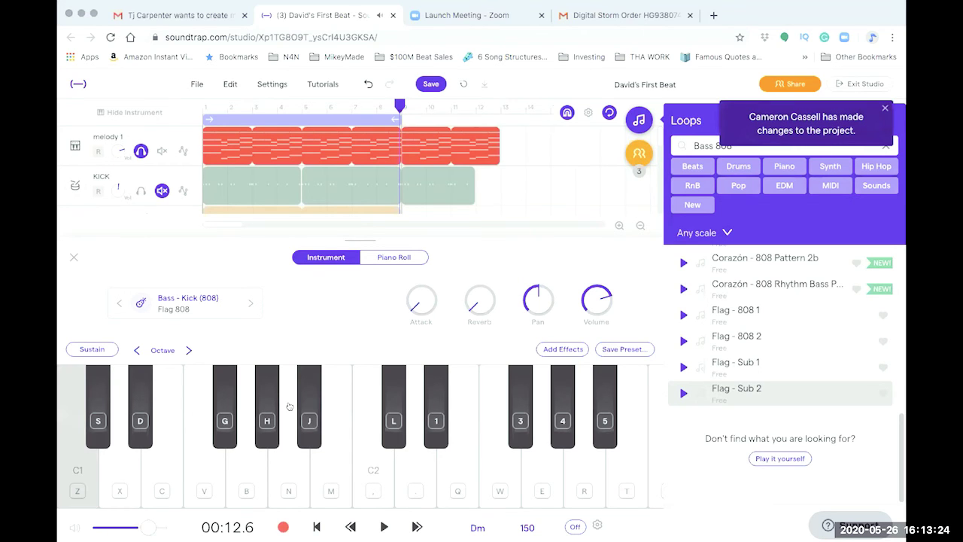
key("x")
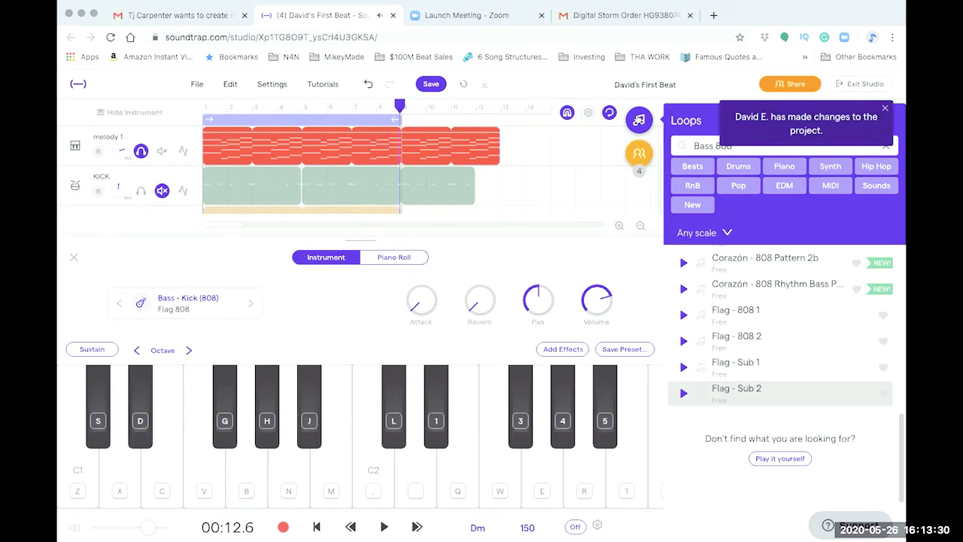
- Close the Loops browser, play the soloed melody from the beginning for a moment and pause it
left_click(639, 119)
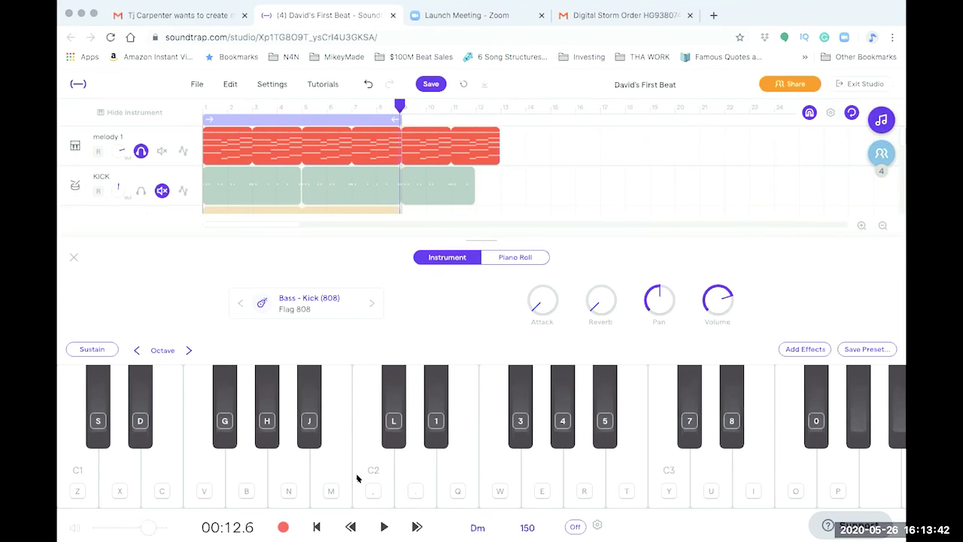
left_click(316, 527)
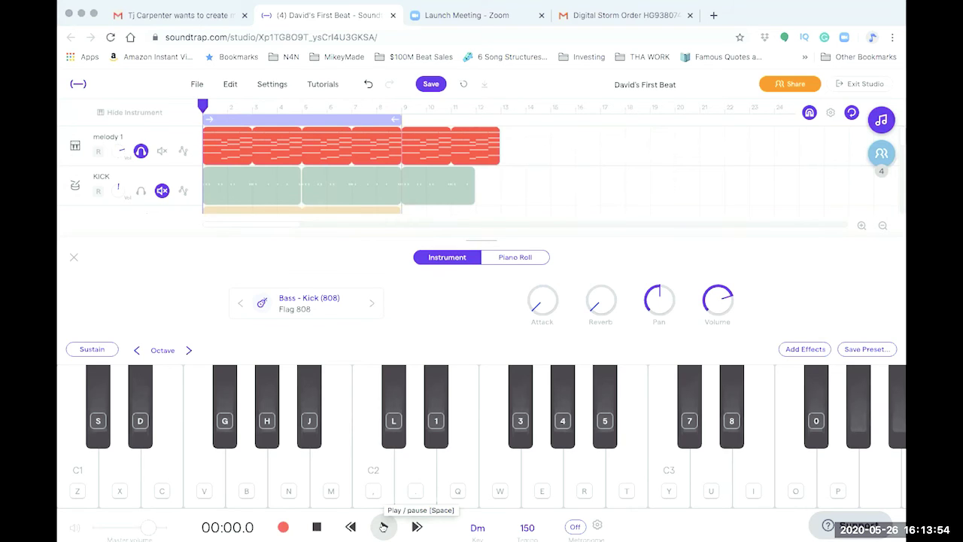
left_click(383, 526)
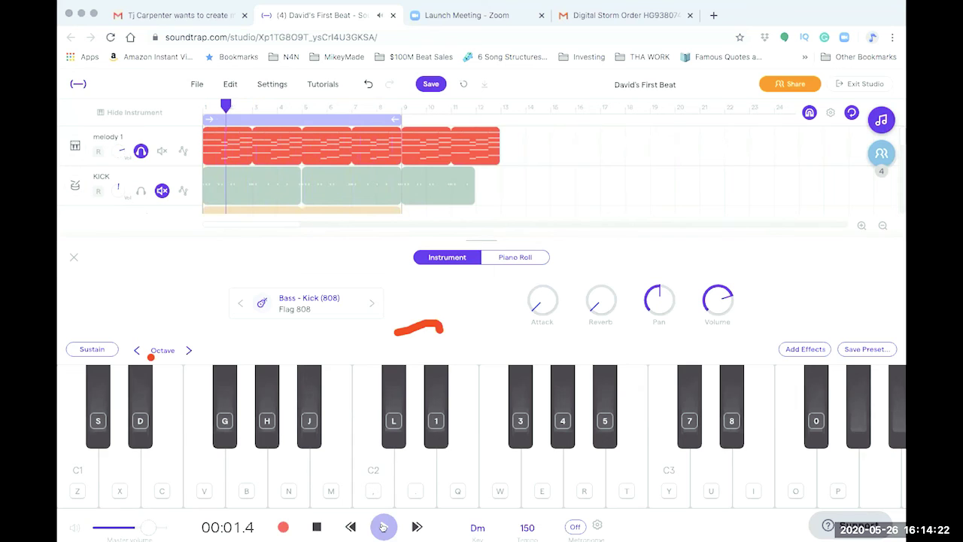
left_click(383, 526)
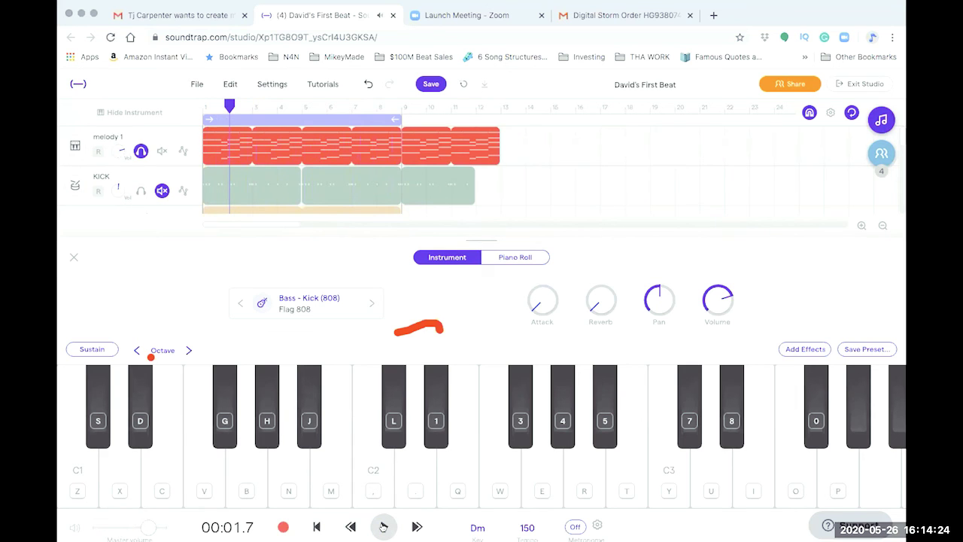
- Sound a rising bass idea on the Flag 808 with D, repeated G notes, A and A#
key("x")
key("b")
key("b")
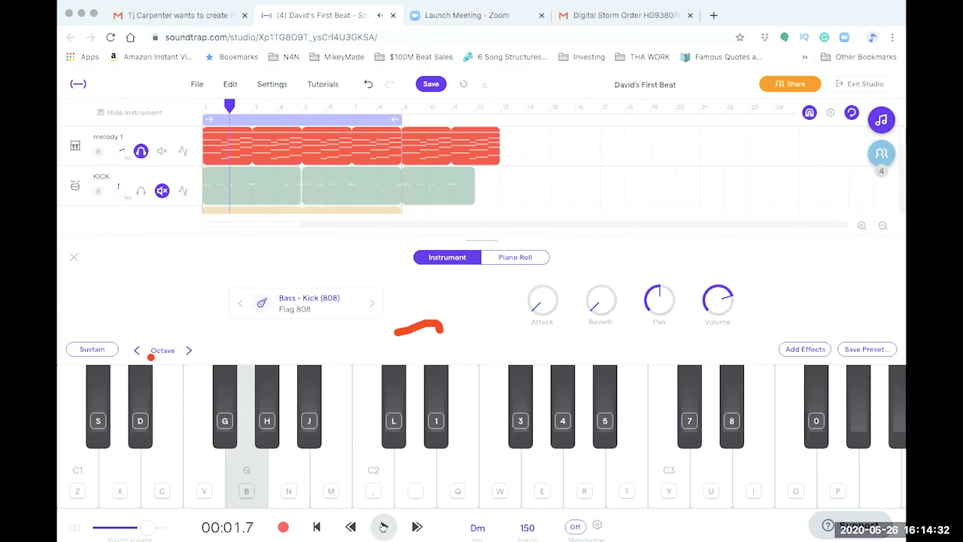
key("b")
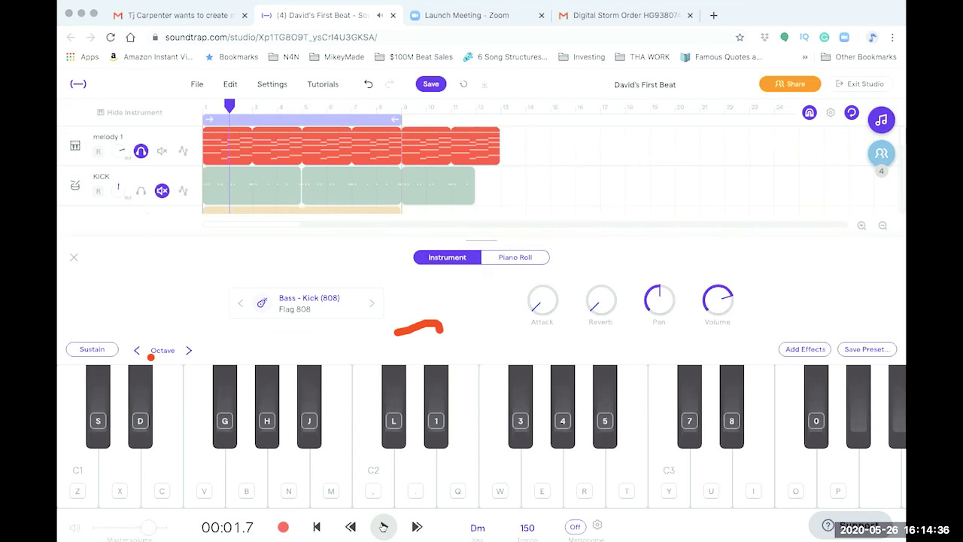
key("n")
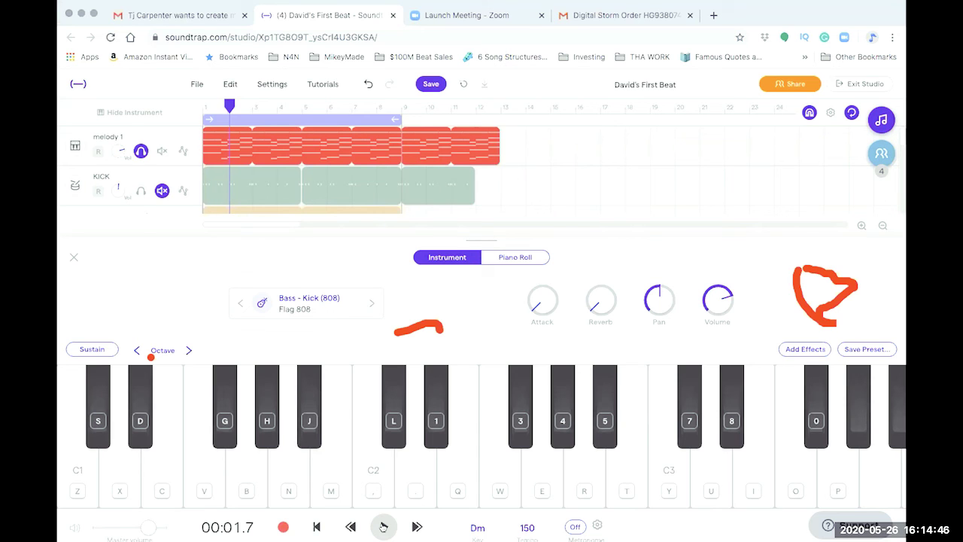
key("j")
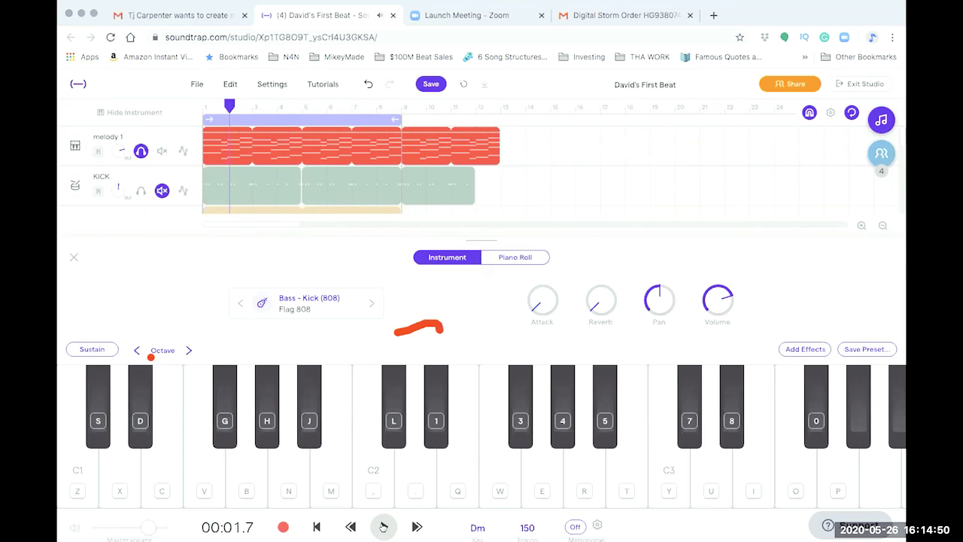
- Toggle the KICK track's mute off and back on while sounding A# on the Flag 808
key("j")
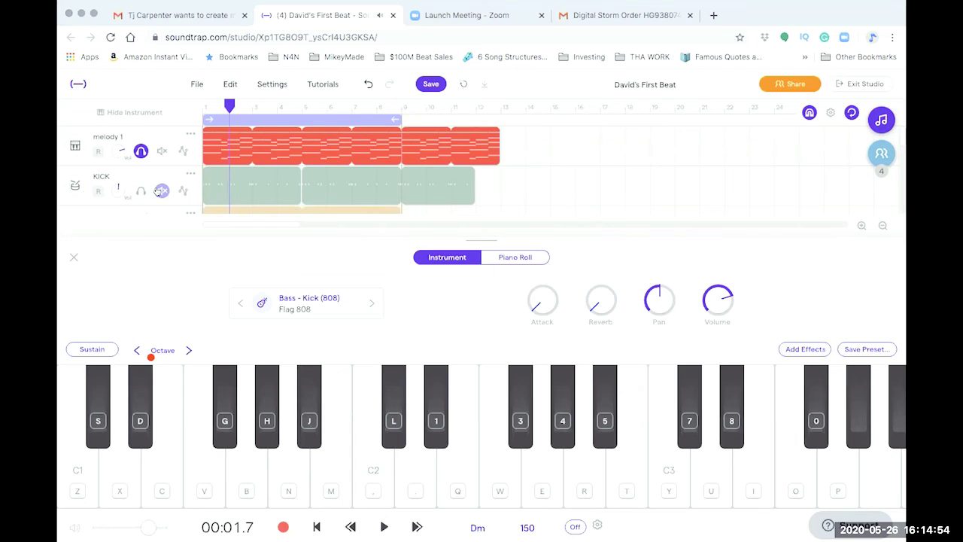
left_click(158, 190)
left_click(157, 191)
key("j")
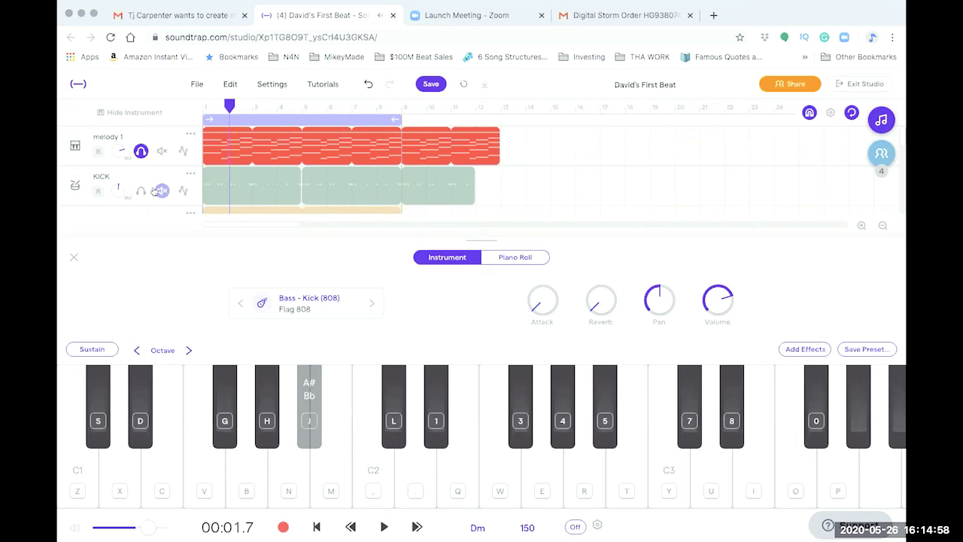
left_click(159, 190)
left_click(161, 191)
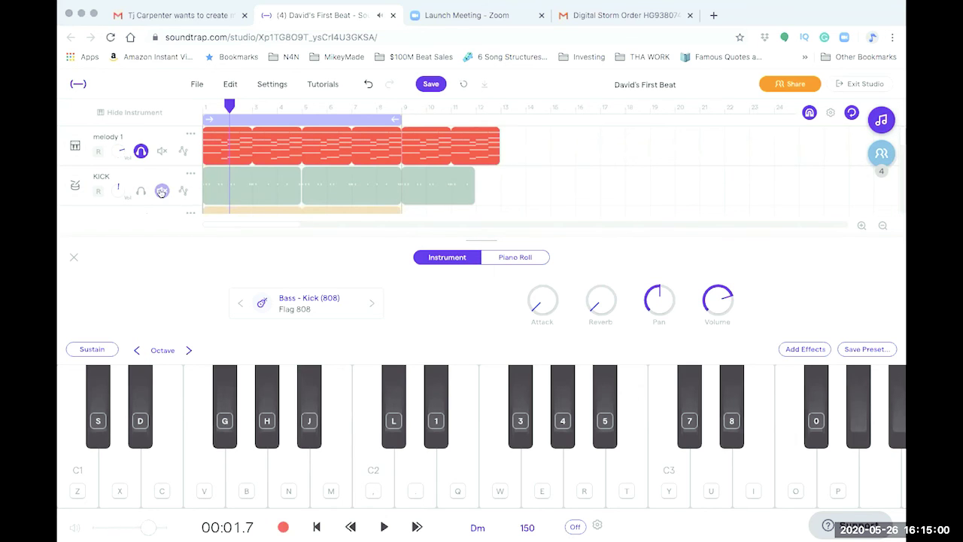
- Mute the Flag 808 track
scroll(161, 191, "down", 1)
scroll(161, 191, "up", 1)
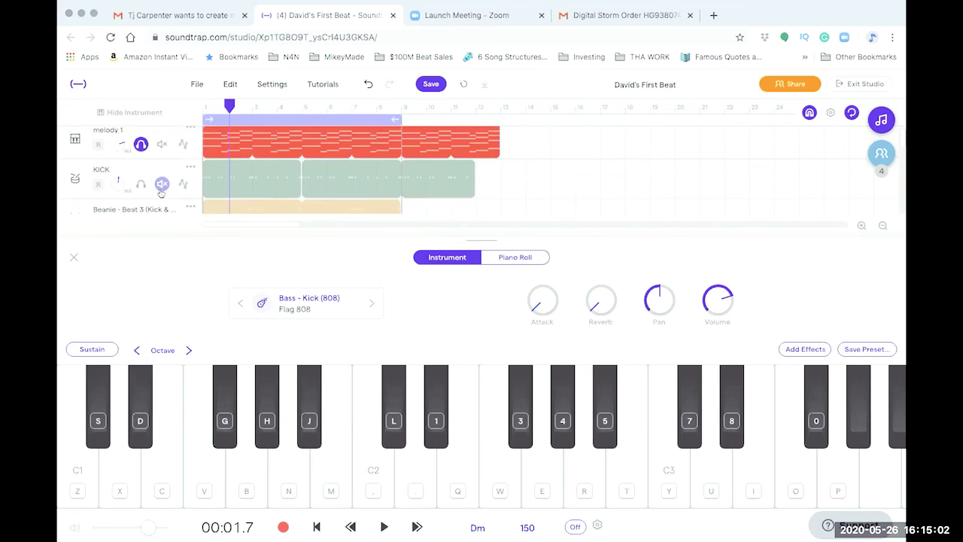
scroll(161, 193, "down", 3)
scroll(161, 193, "up", 1)
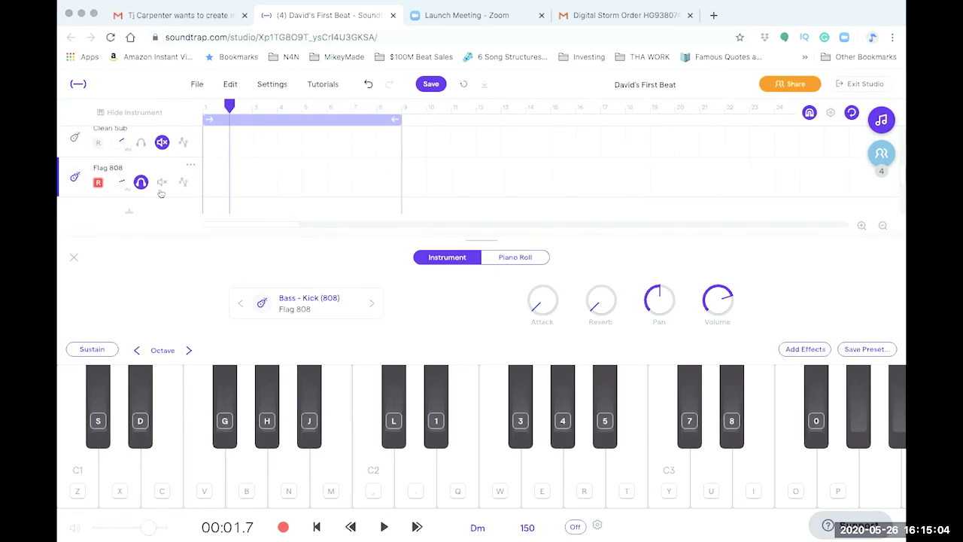
left_click(161, 192)
- Play A# and low C on the Flag 808, followed by the rising notes D, G, A and A#
key("j")
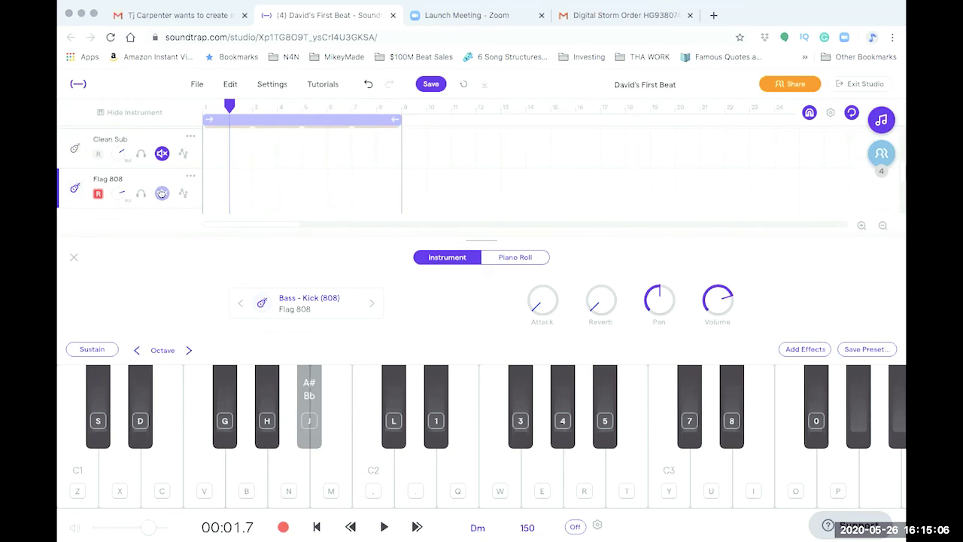
key("j")
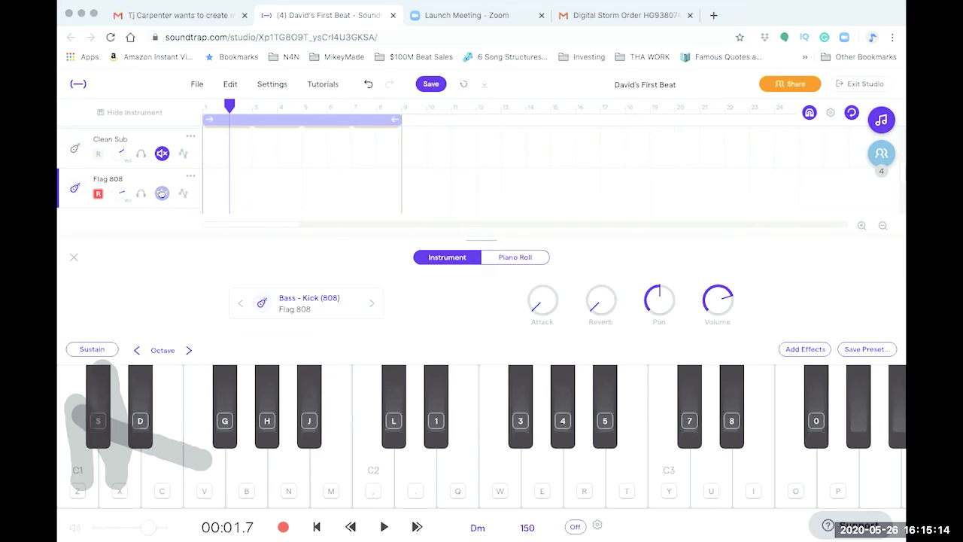
key("z")
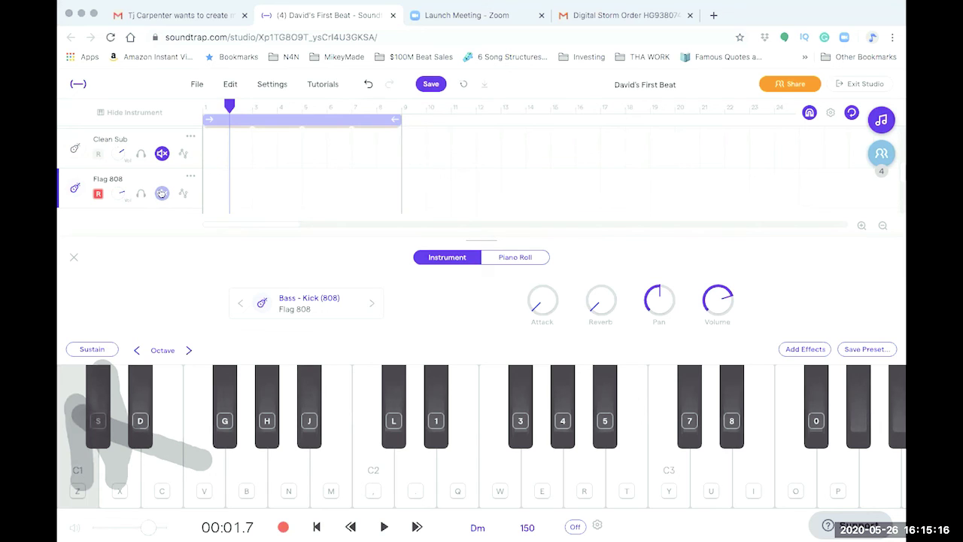
left_click(162, 194)
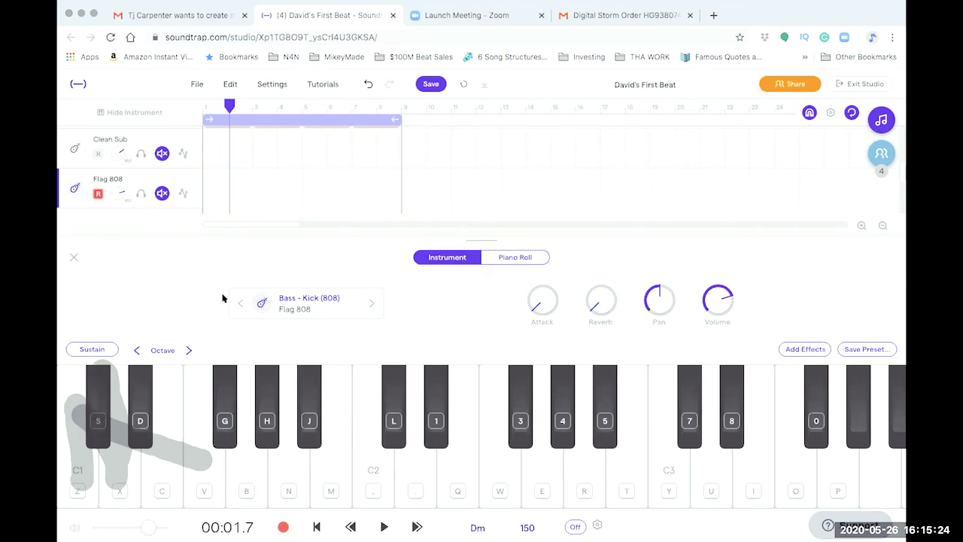
key("x")
key("b")
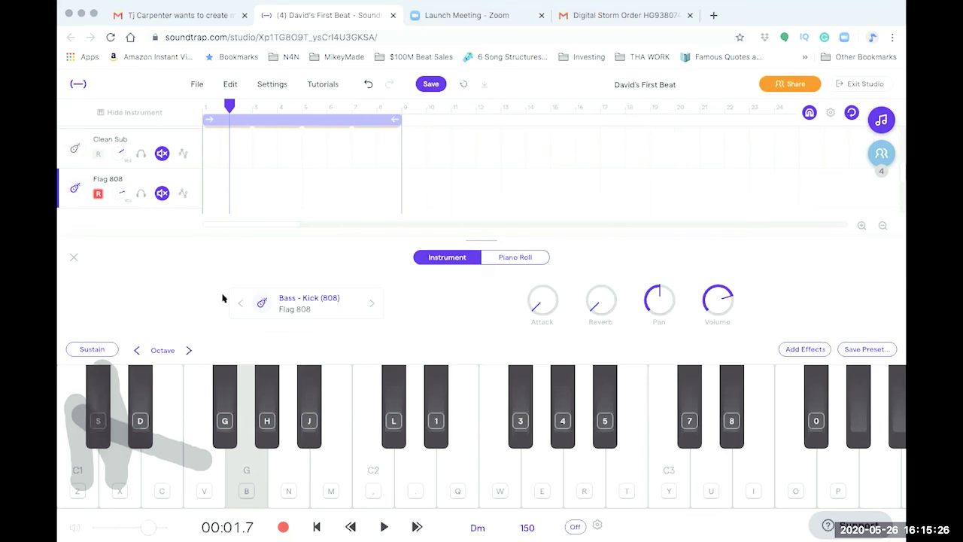
key("n")
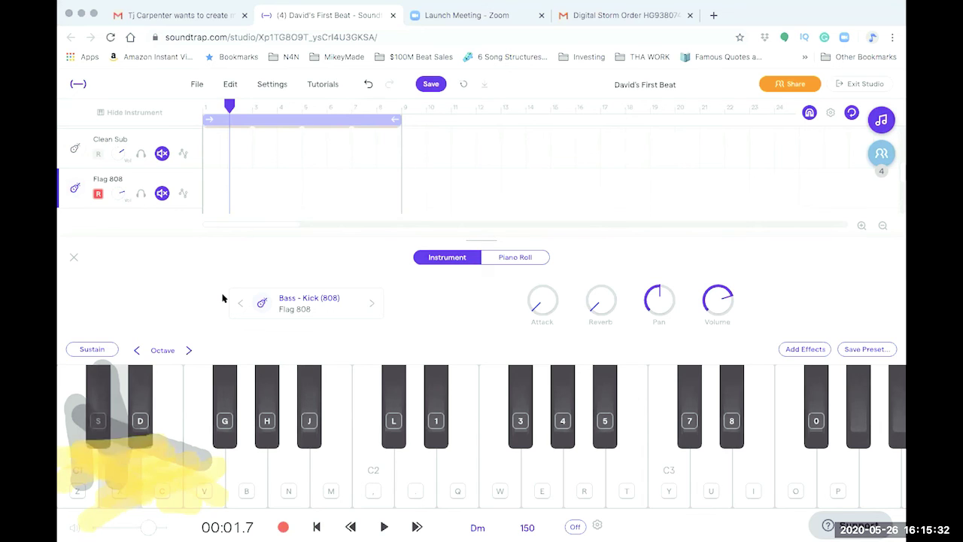
key("j")
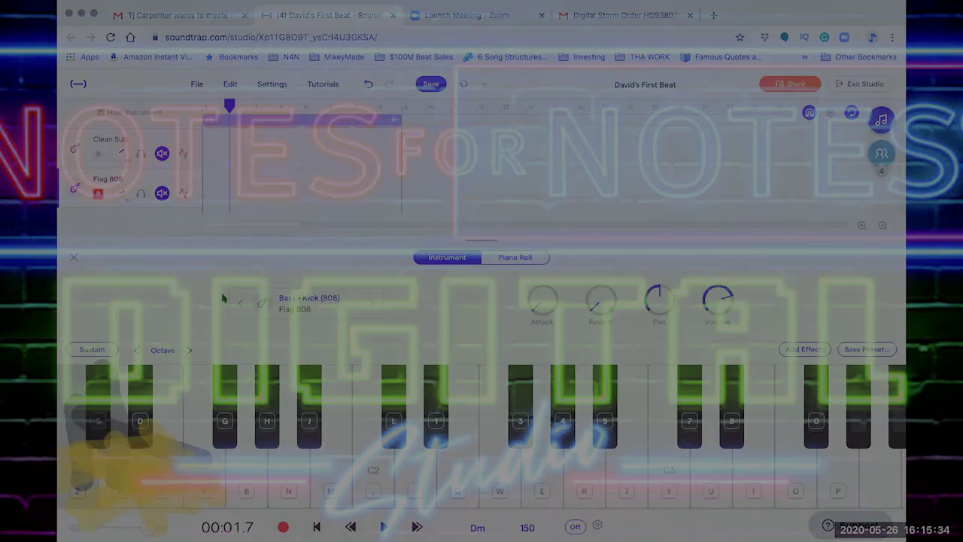